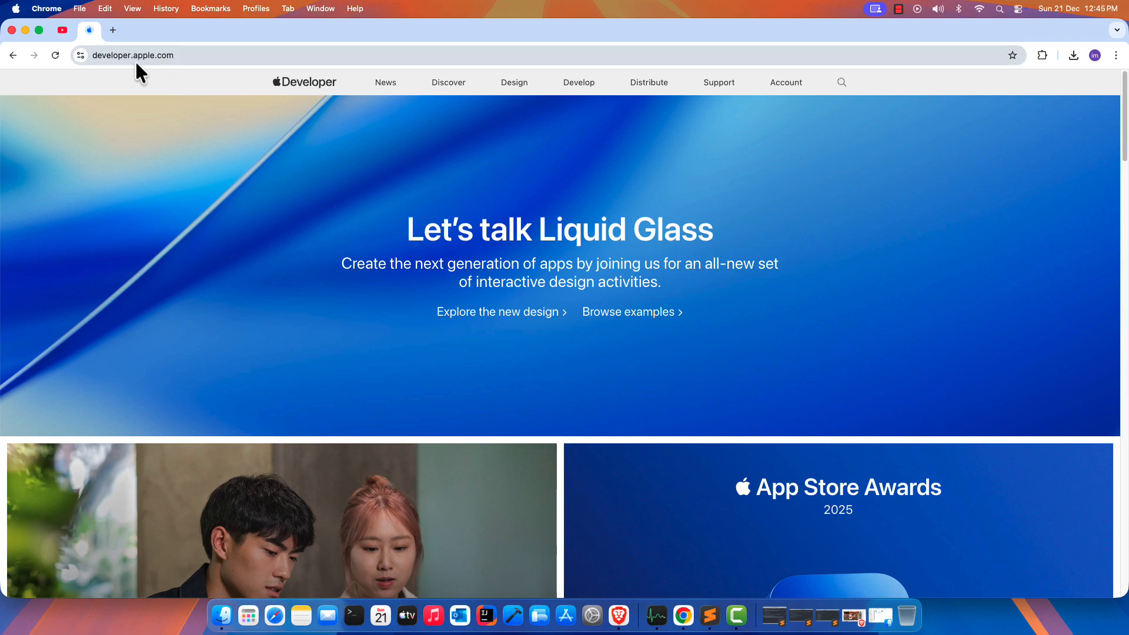
Load developer.apple.com and go through its Develop section's downloads to the More Downloads page
click(351, 56)
key(Escape)
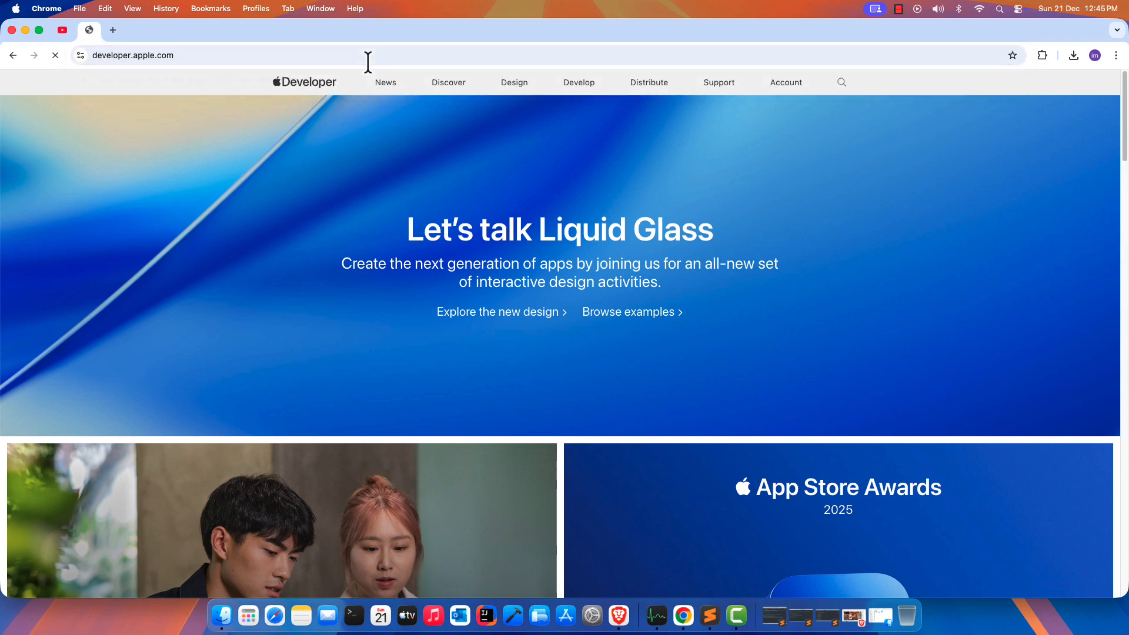
click(585, 95)
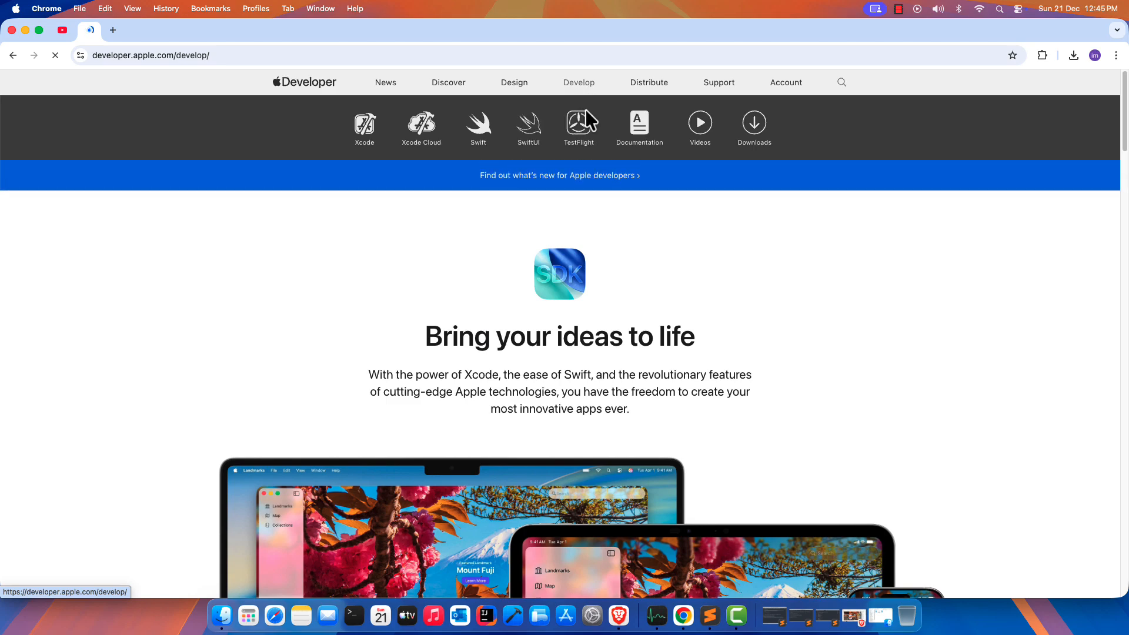
click(755, 137)
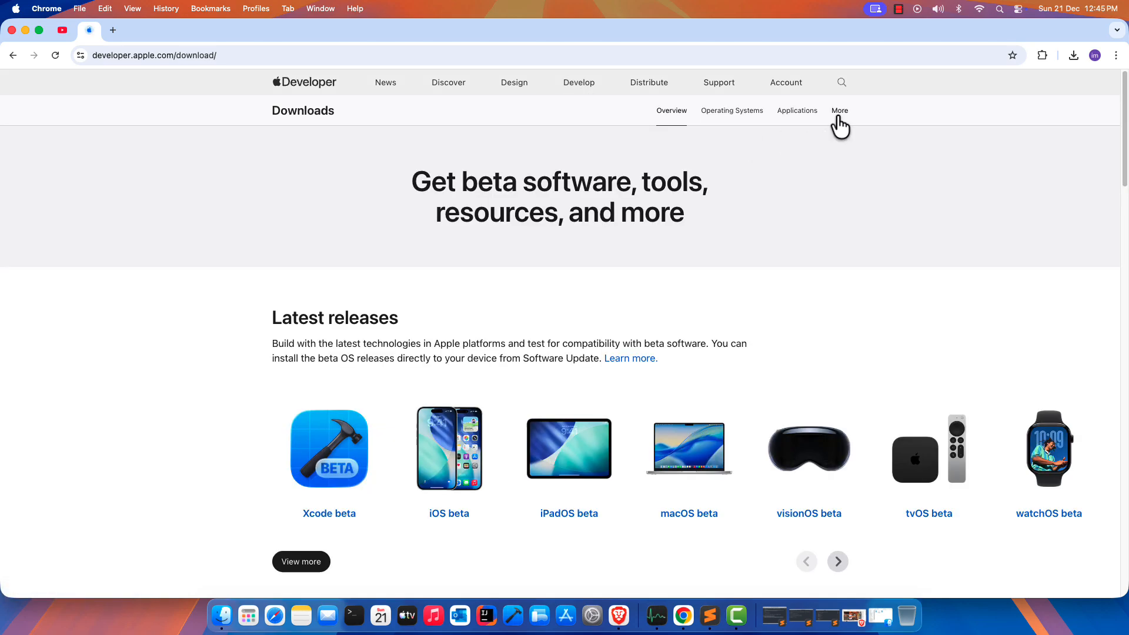
click(839, 115)
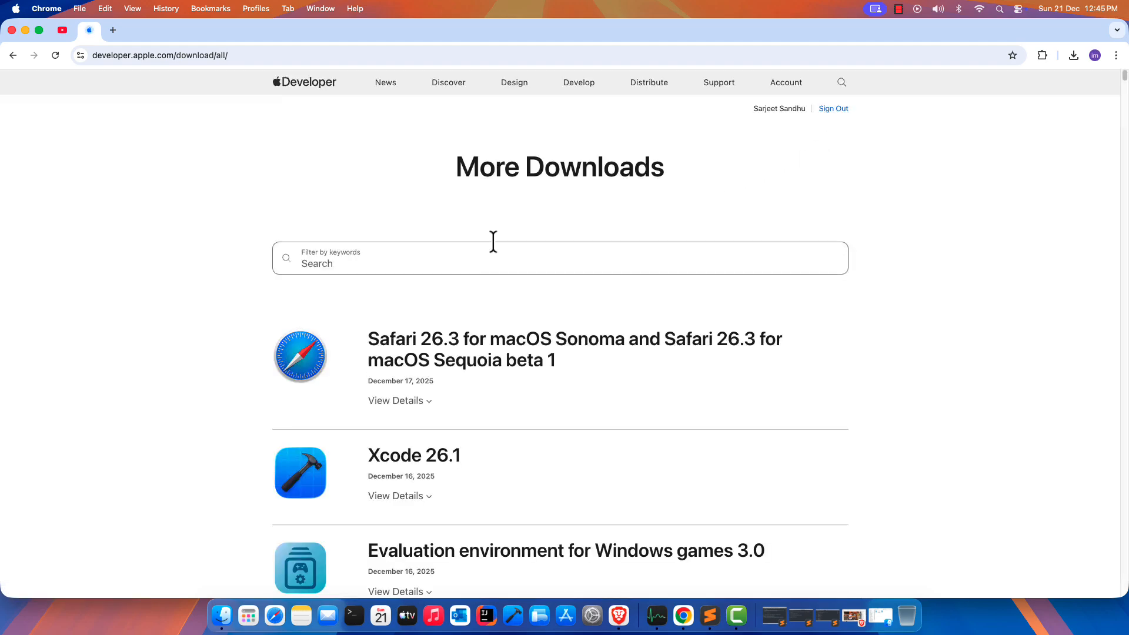
Filter the downloads by "Gam" and download Game Porting Toolkit 3.0.dmg from the toolkit's details
click(382, 288)
text(Gam)
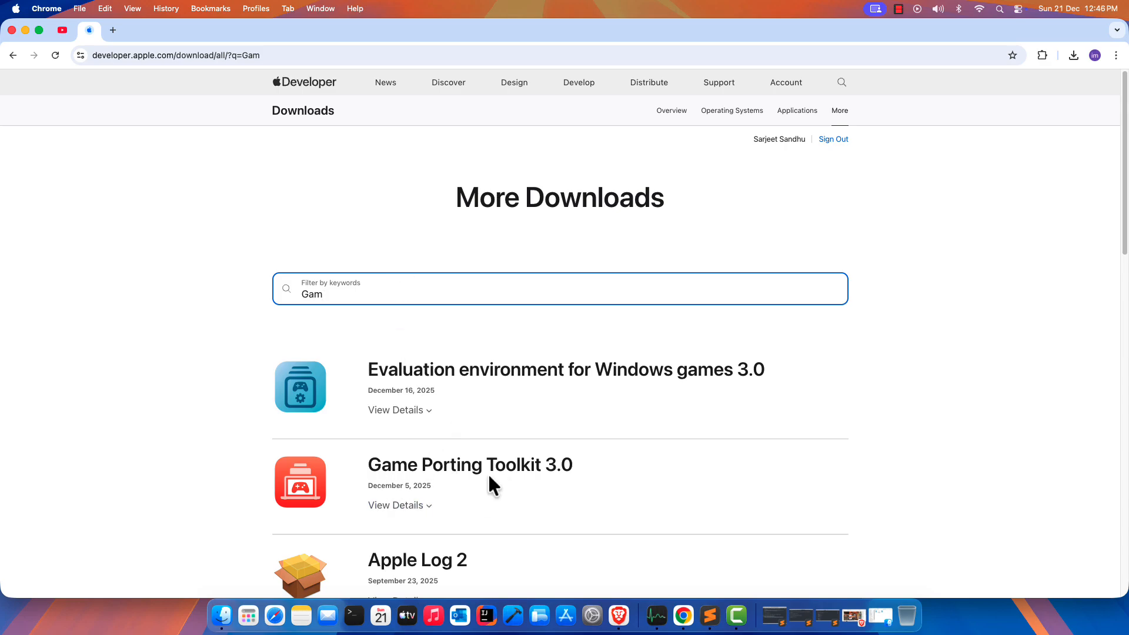
click(418, 509)
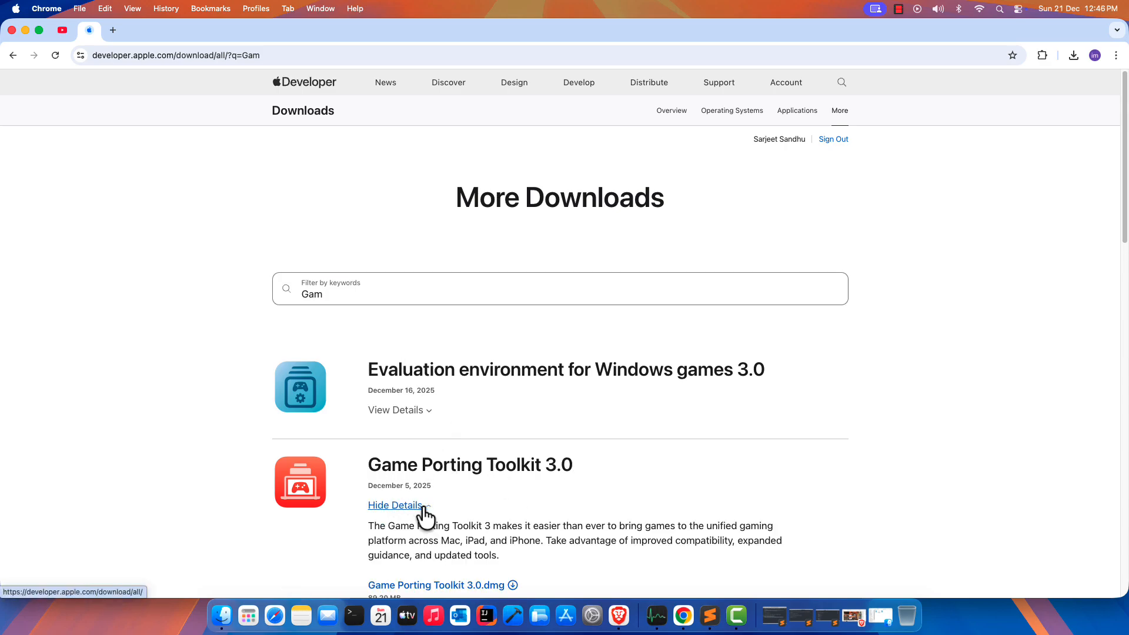
scroll(425, 518, down, 2)
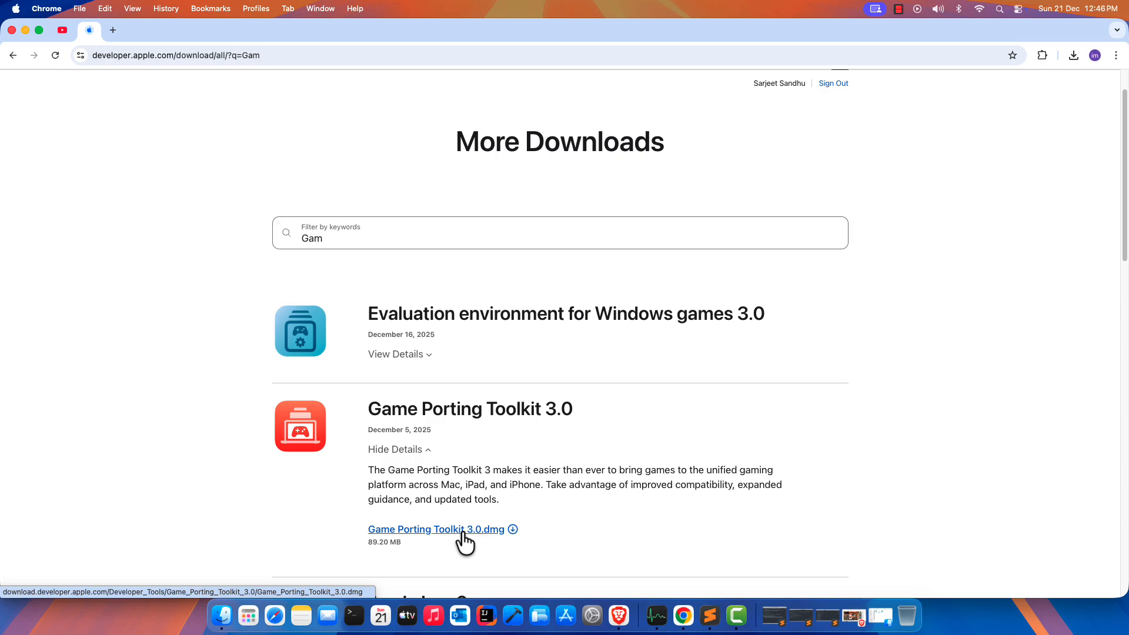
click(463, 532)
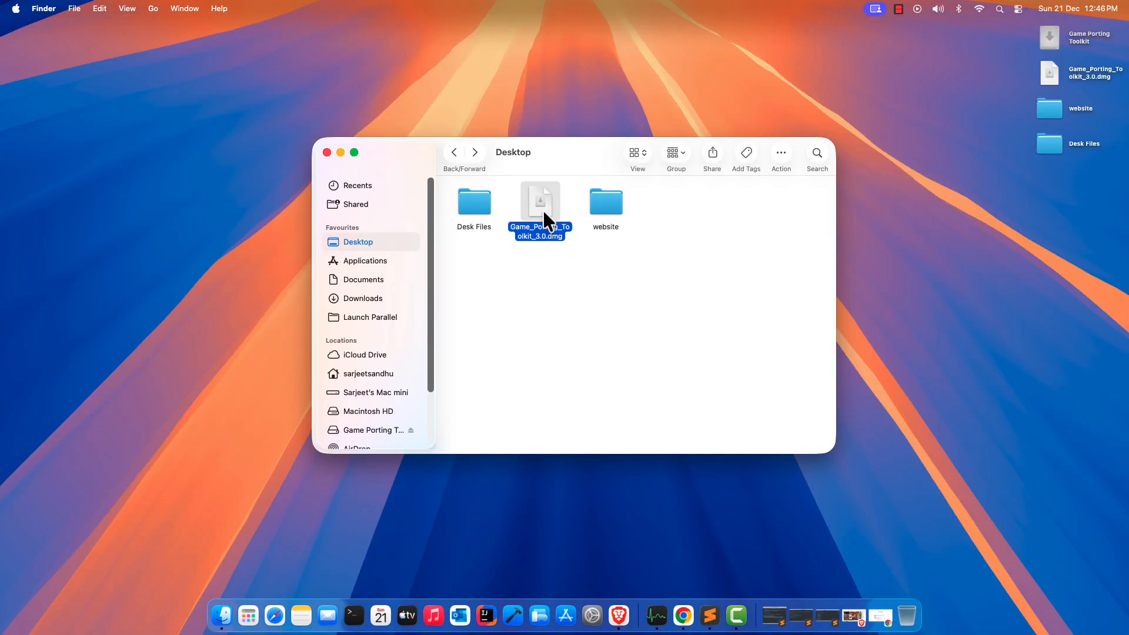
Open Game_Porting_Toolkit_3.0.dmg from the Desktop and mount its Evaluation environment for Windows games 3.0.dmg, accepting the licence agreement
right_click(542, 210)
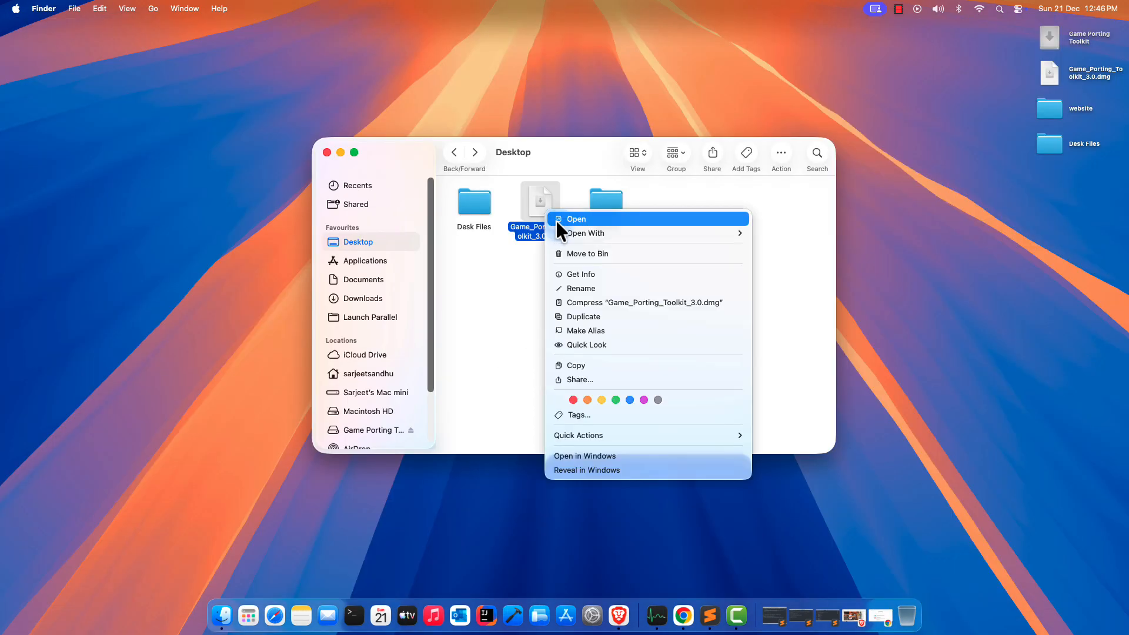
click(556, 220)
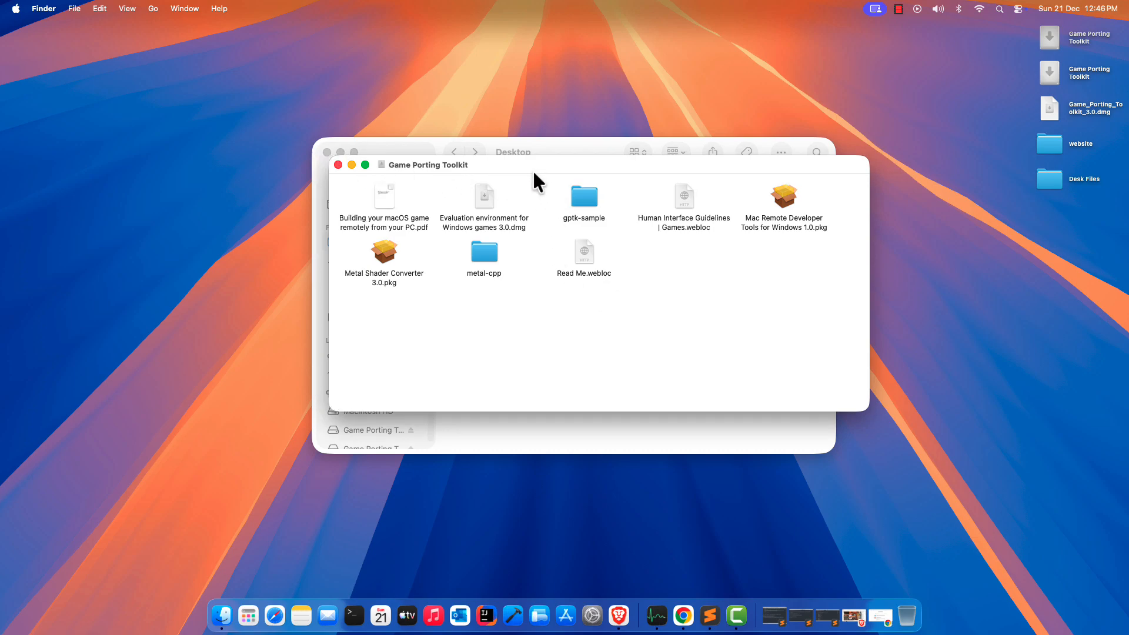
click(467, 208)
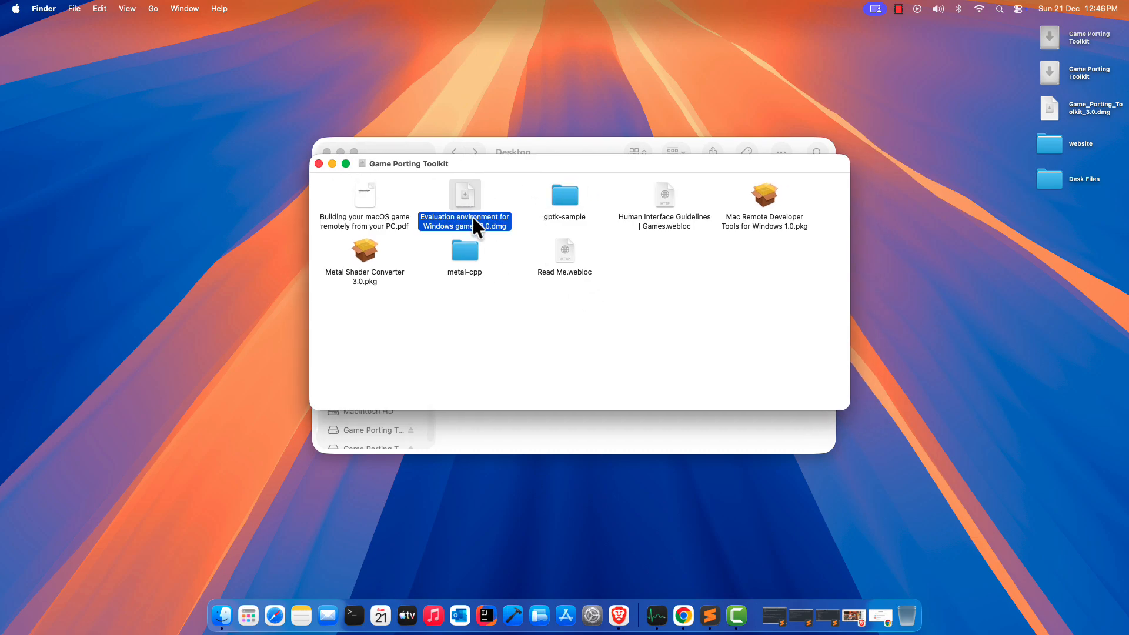
right_click(461, 199)
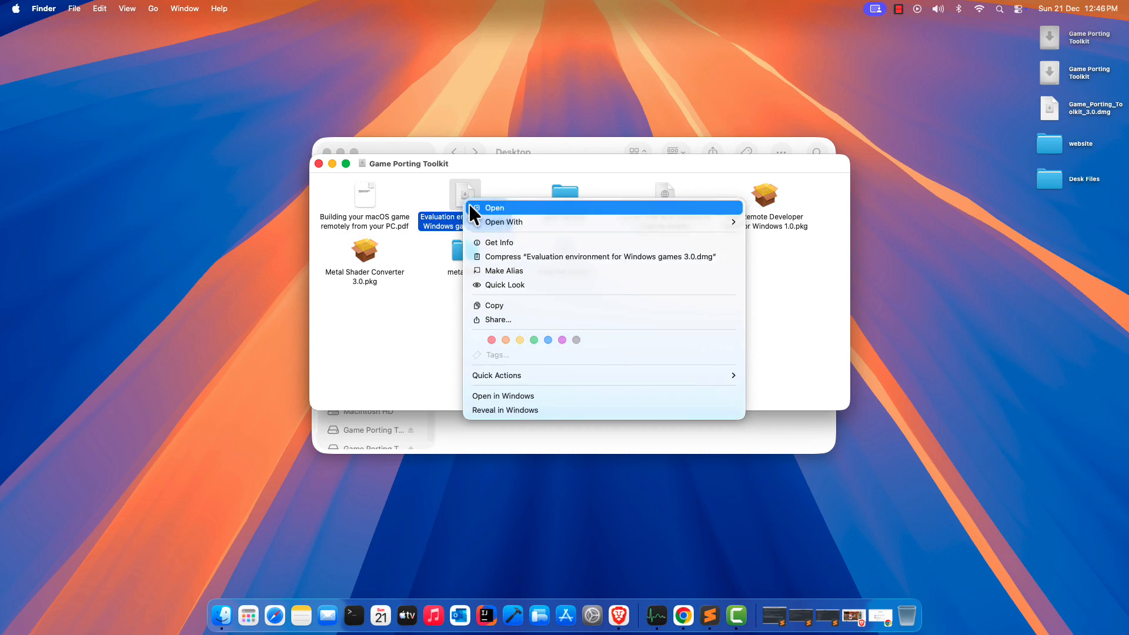
click(477, 204)
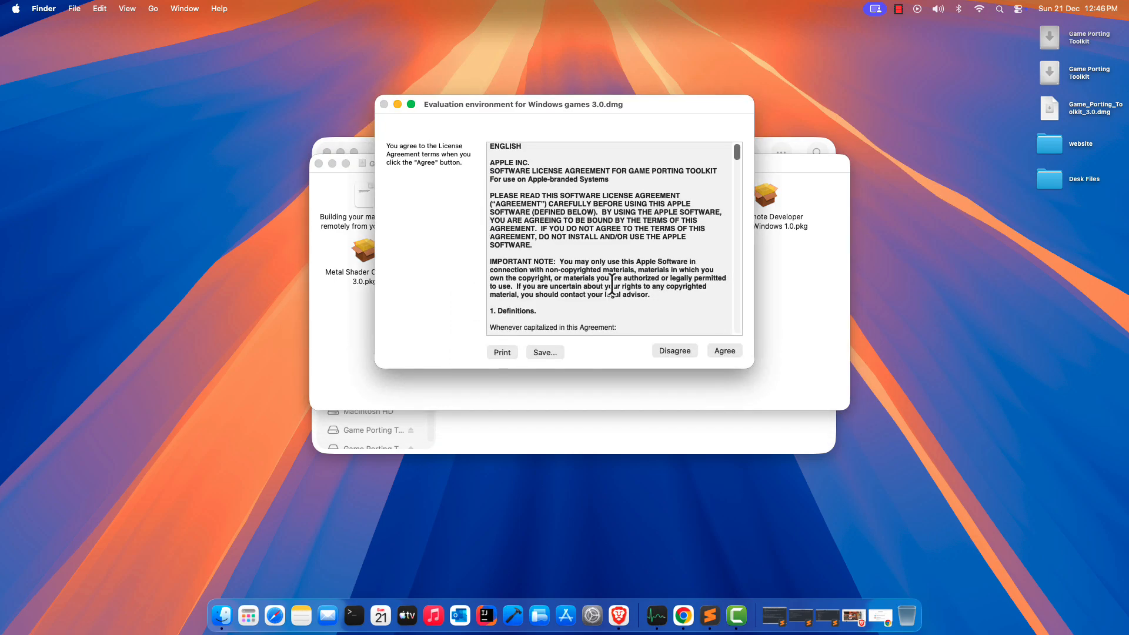
click(725, 351)
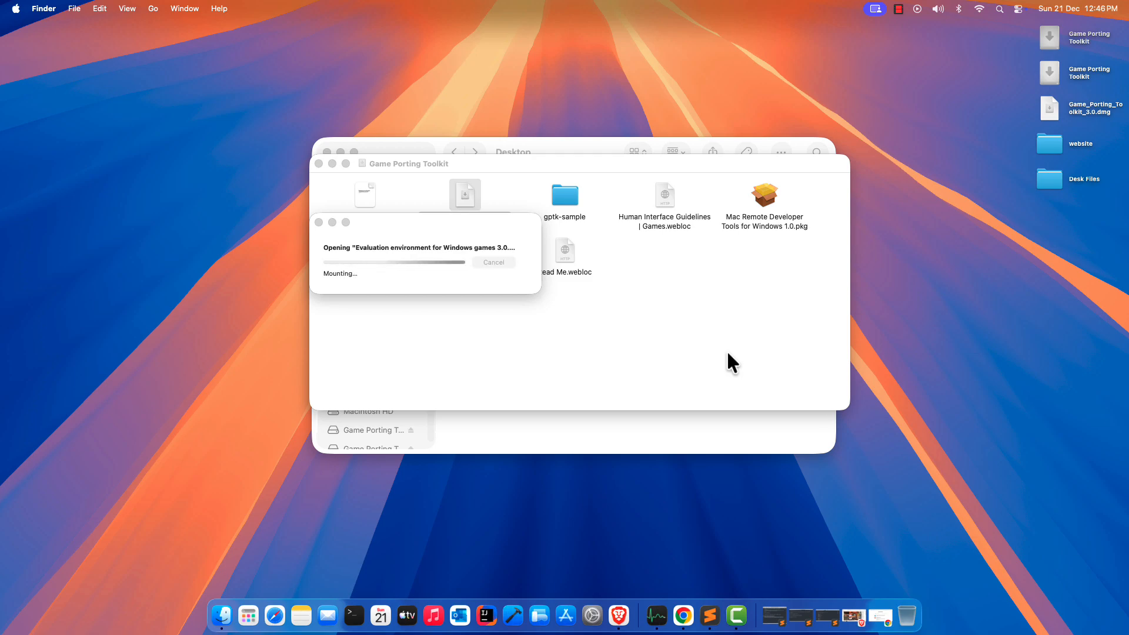
Copy the external and wine folders from redist/lib in the mounted evaluation environment, and close the image's windows
double_click(688, 179)
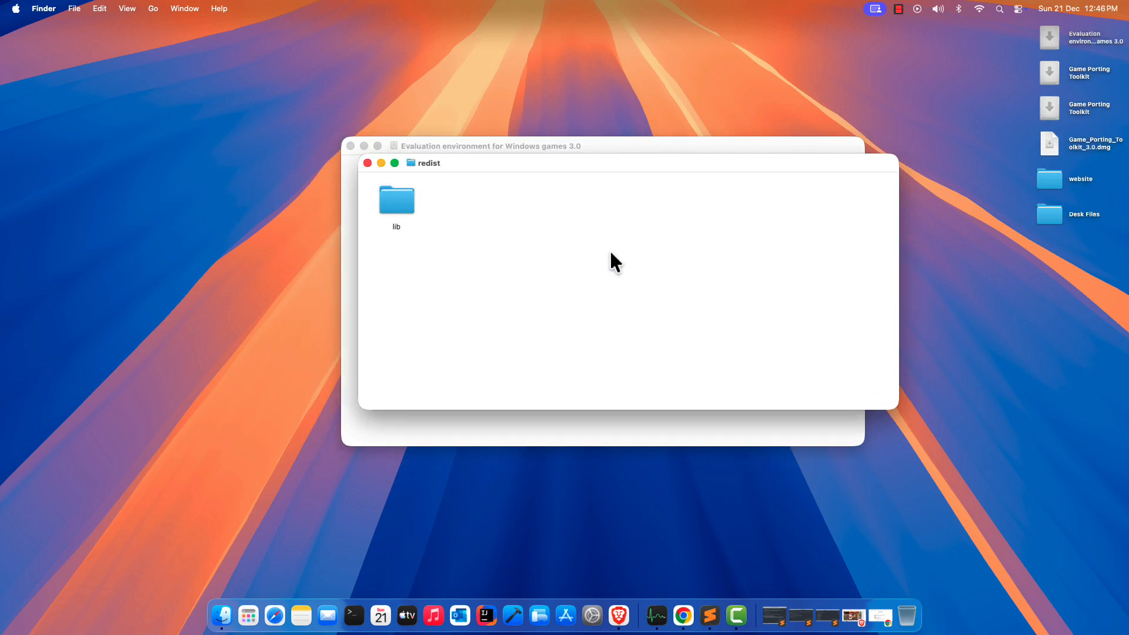
double_click(404, 210)
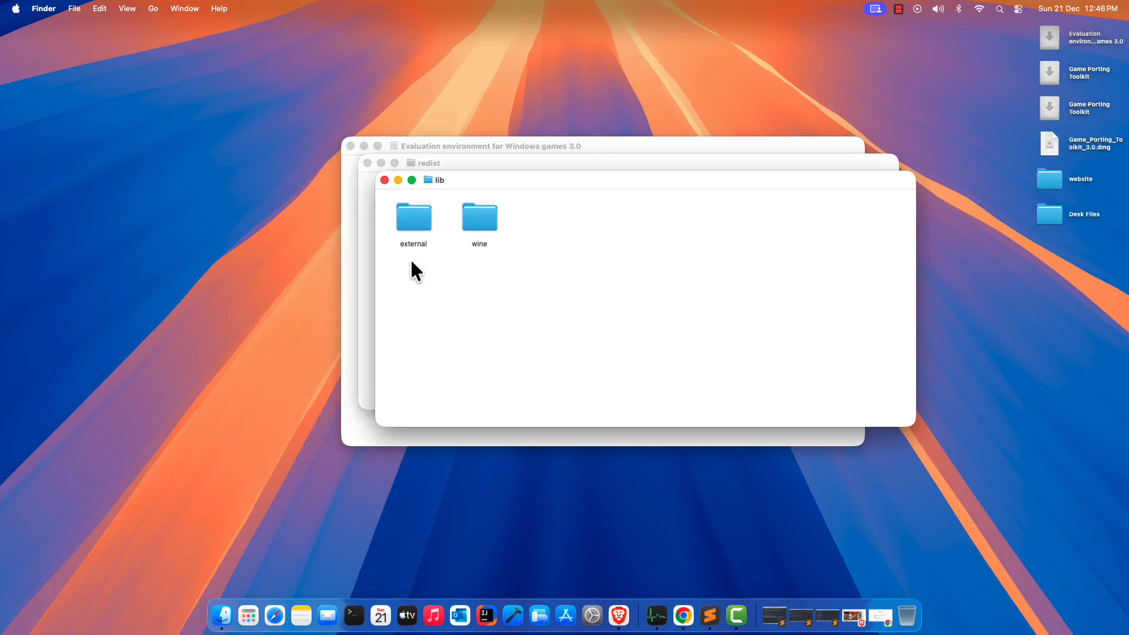
drag(408, 272, 499, 226)
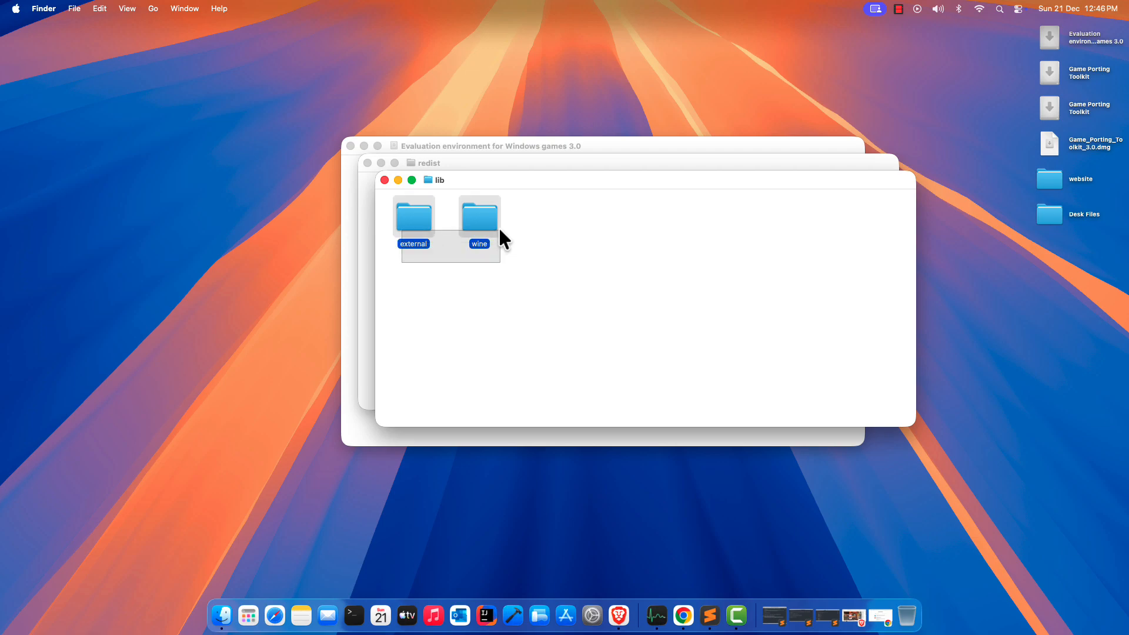
right_click(475, 218)
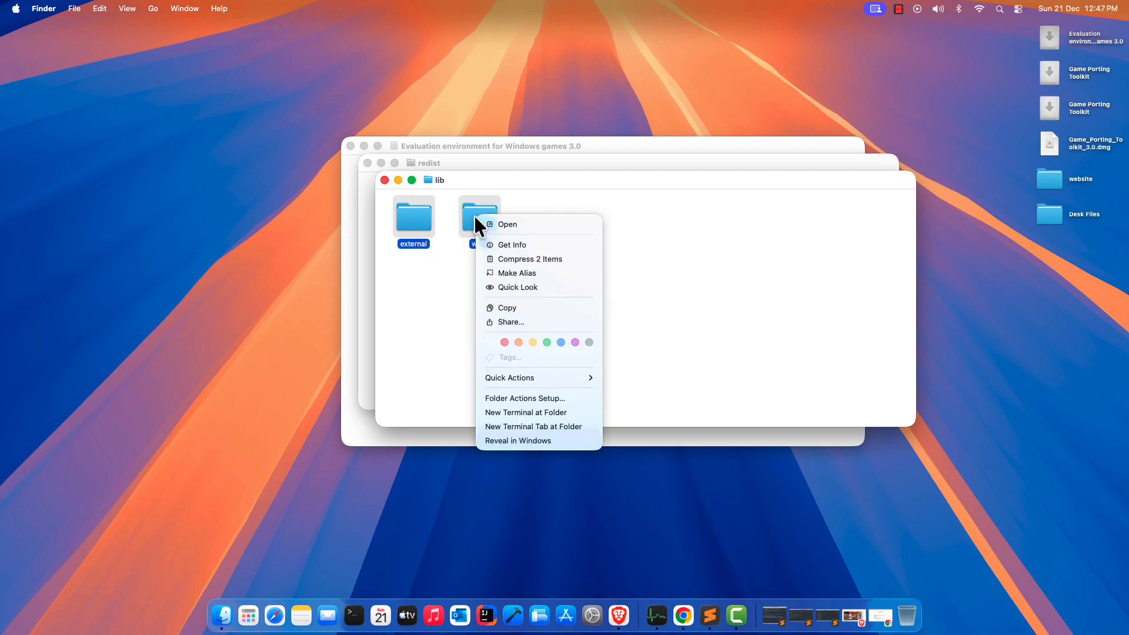
click(502, 308)
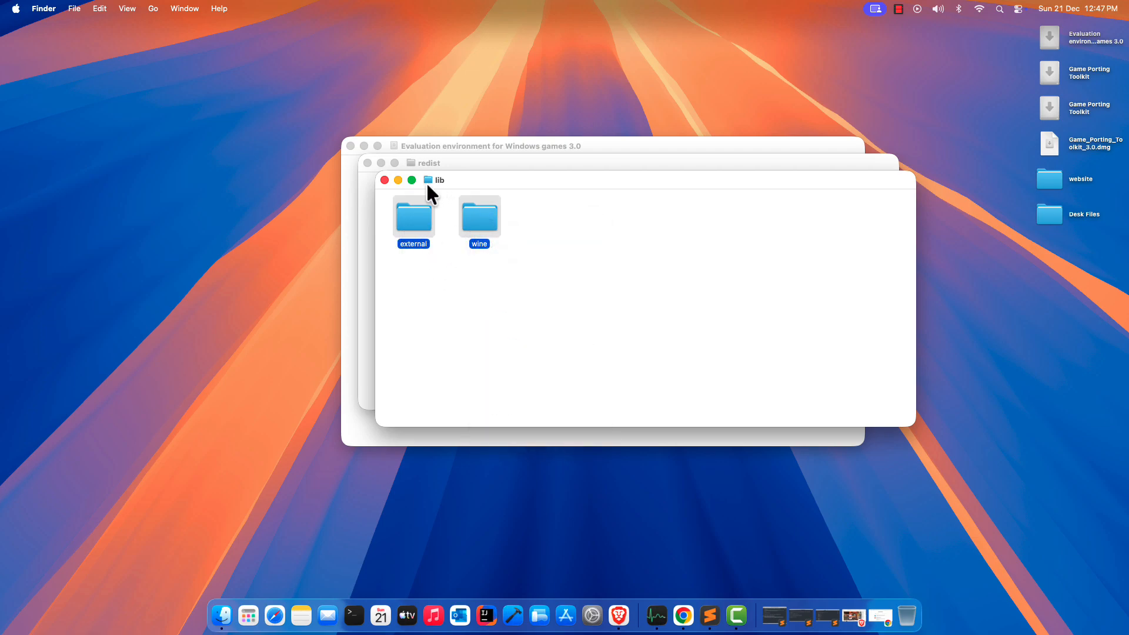
click(384, 180)
click(368, 163)
click(351, 146)
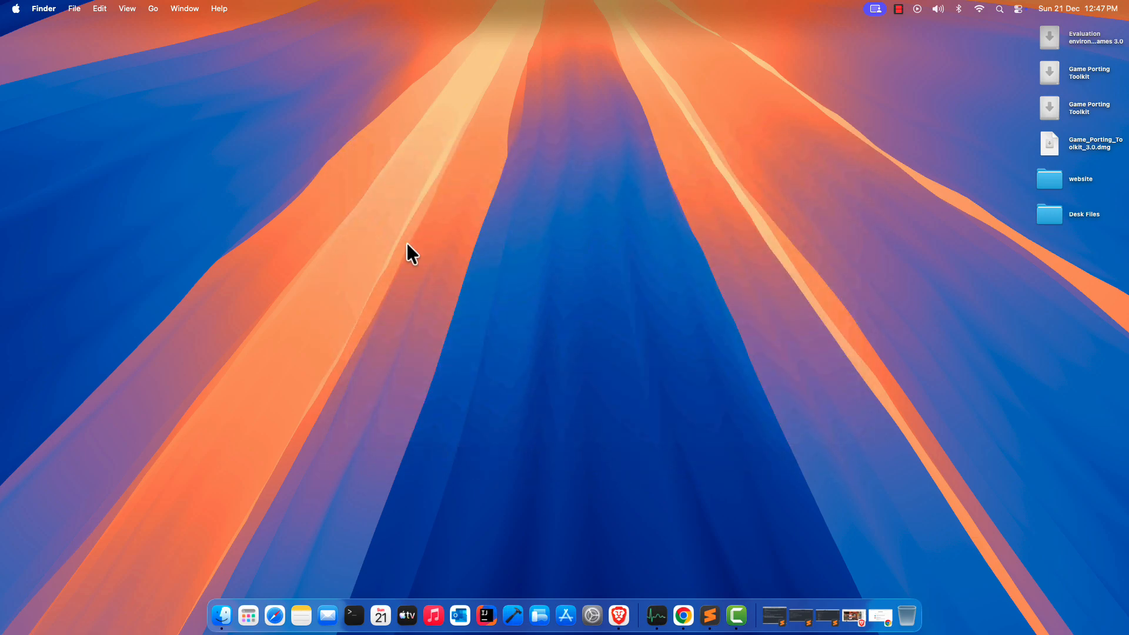
Show the package contents of CrossOver in the Applications folder
click(221, 612)
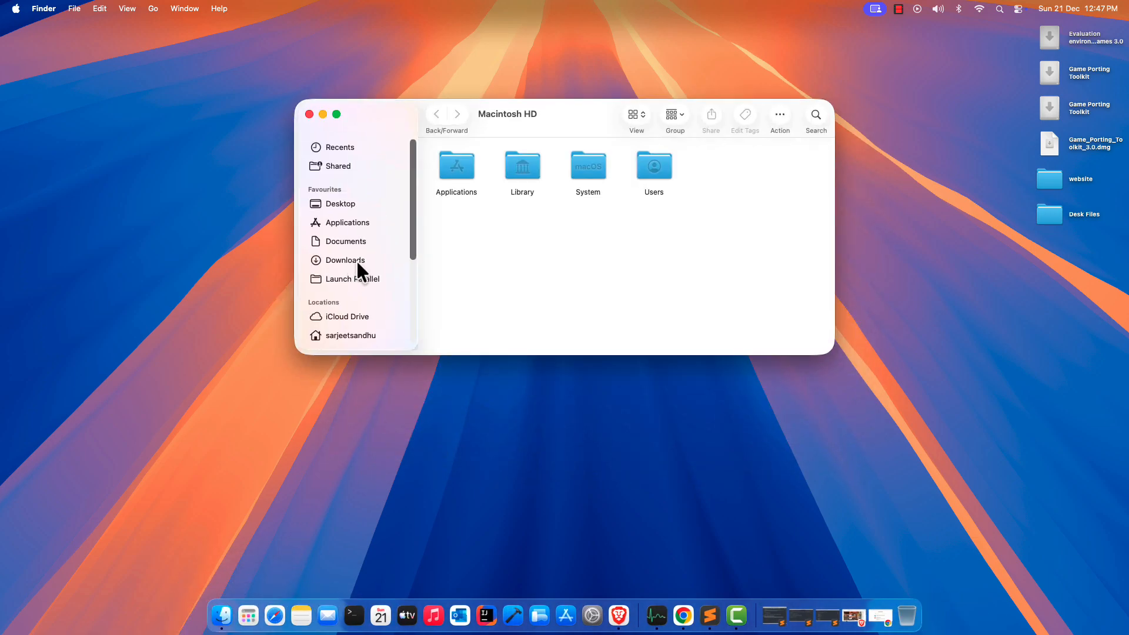
click(366, 223)
scroll(653, 224, up, 15)
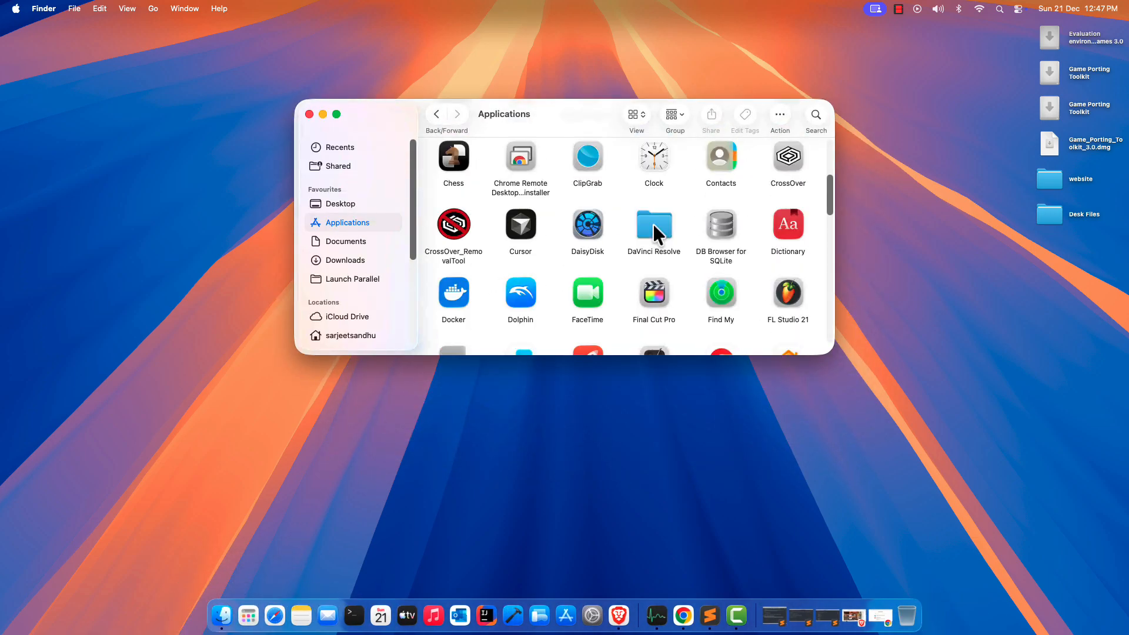
scroll(650, 232, down, 5)
scroll(706, 265, up, 2)
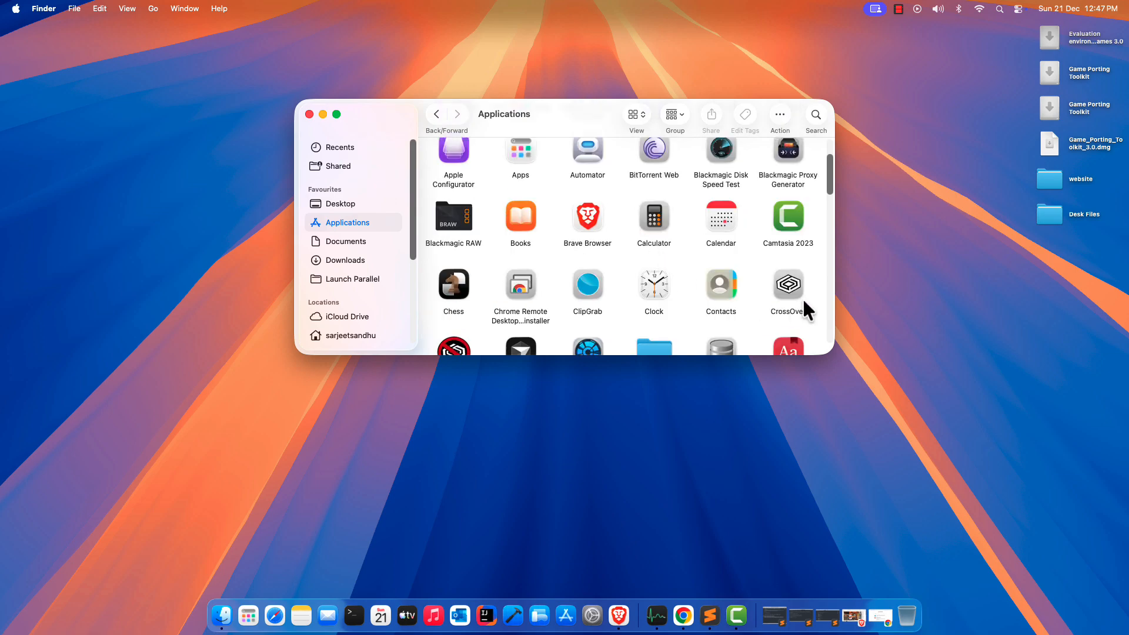
right_click(791, 288)
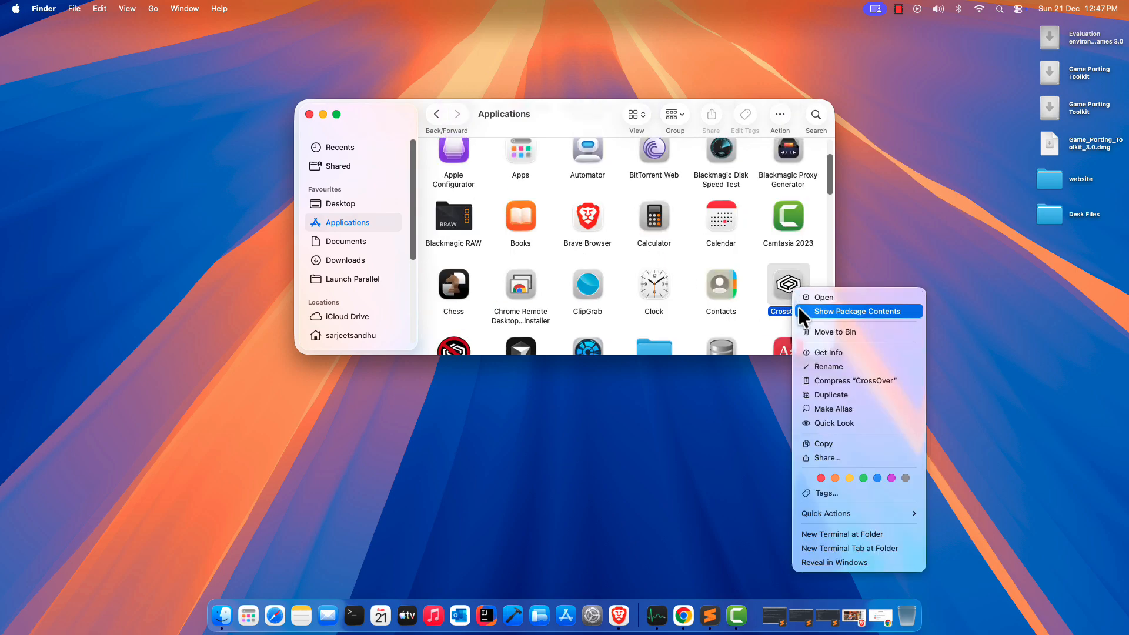
click(848, 314)
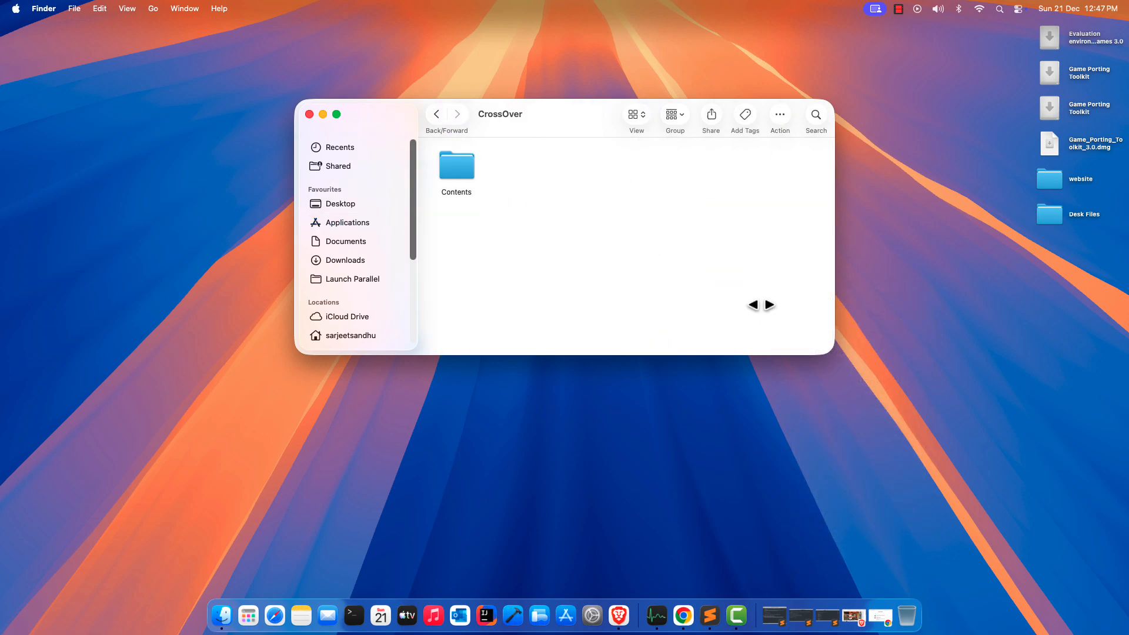
Within the CrossOver package, open the folder Contents/SharedSupport/CrossOver/lib64/apple_gptk
click(467, 169)
double_click(467, 168)
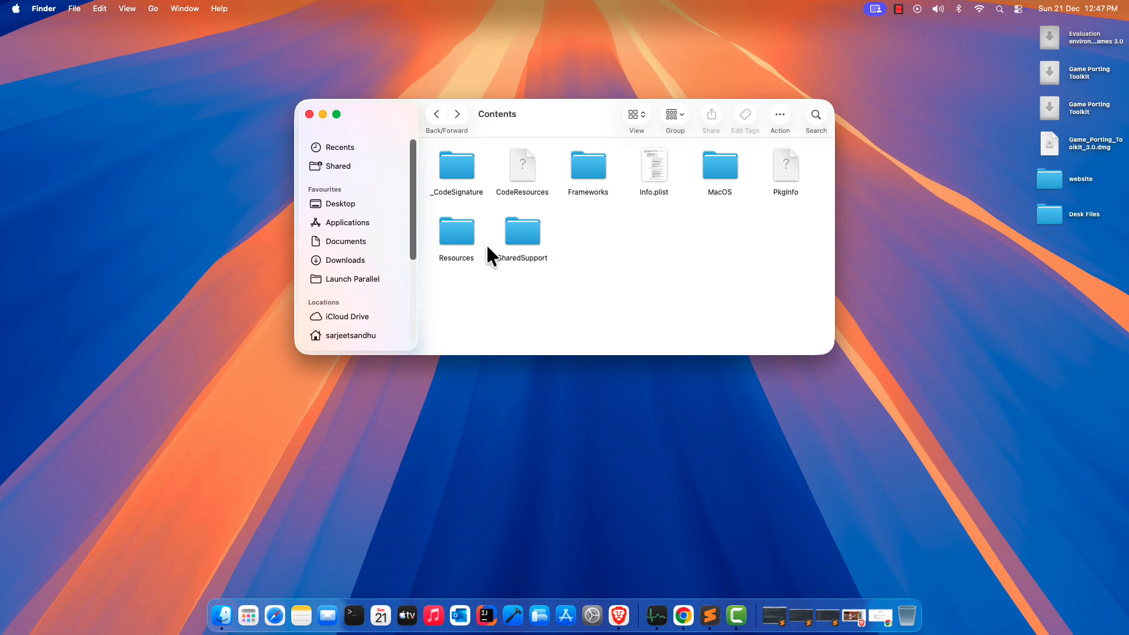
click(524, 238)
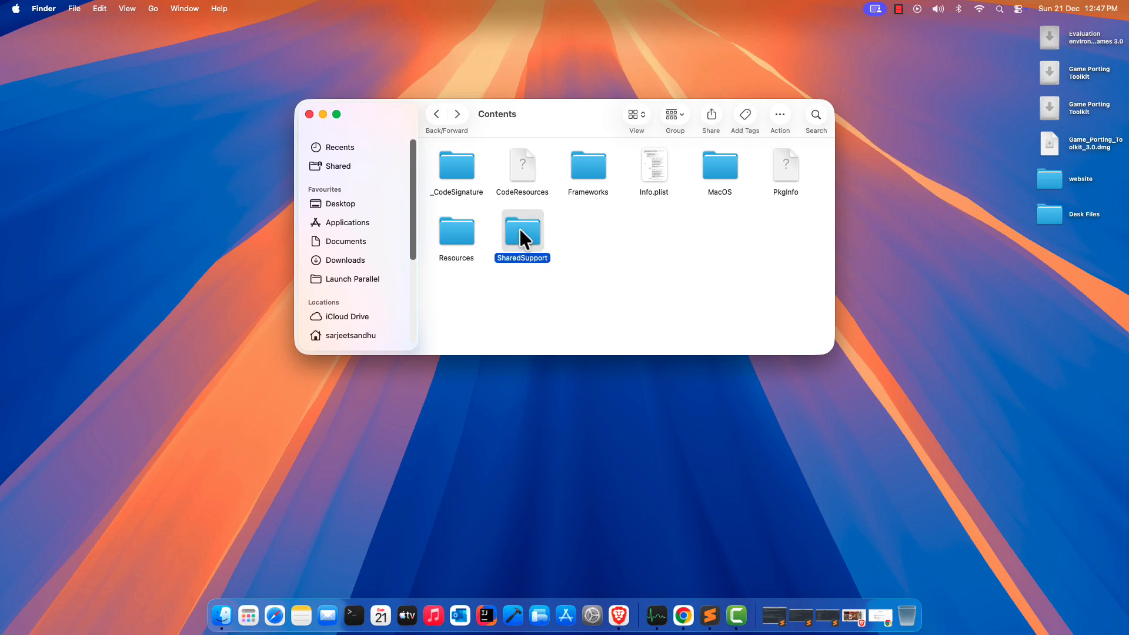
double_click(521, 231)
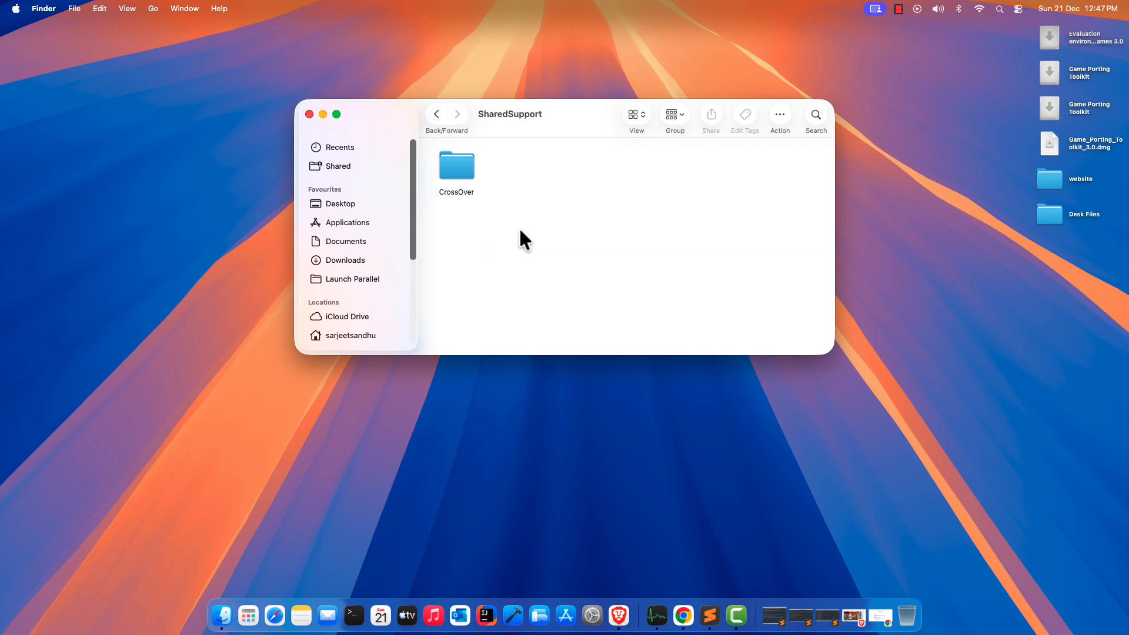
click(458, 170)
double_click(458, 171)
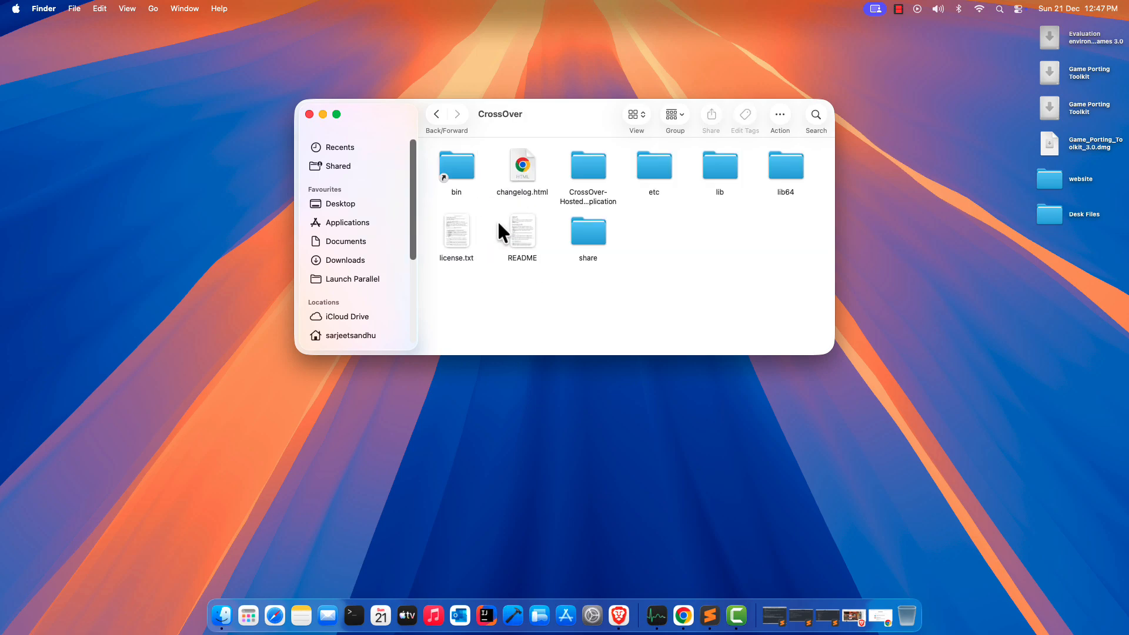
click(779, 173)
double_click(777, 158)
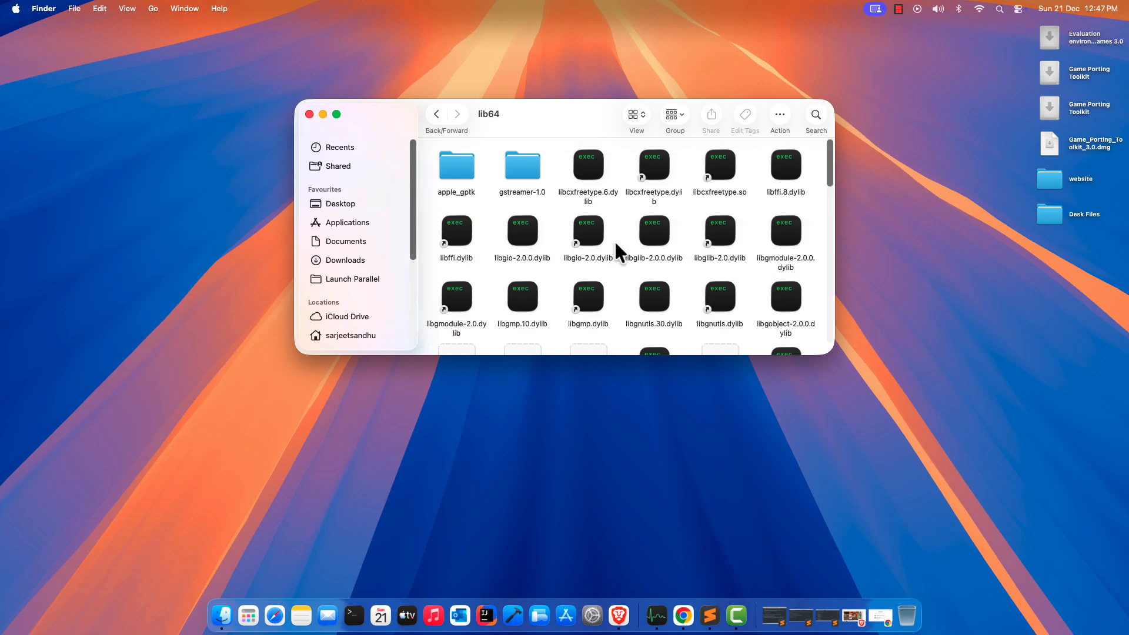
drag(527, 130, 522, 144)
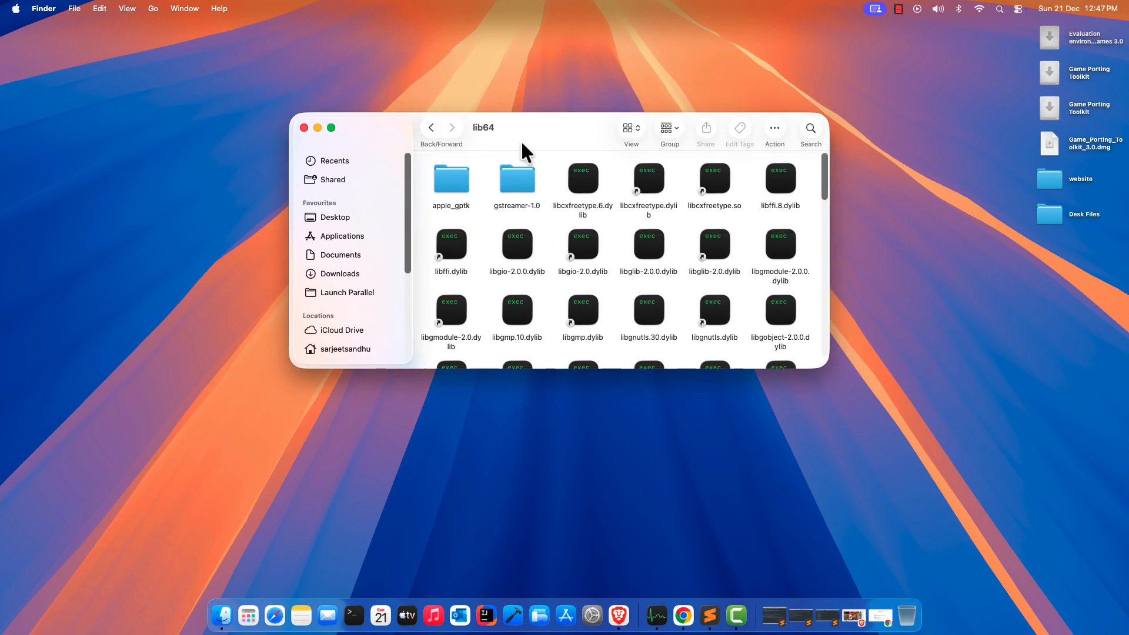
click(458, 187)
double_click(460, 171)
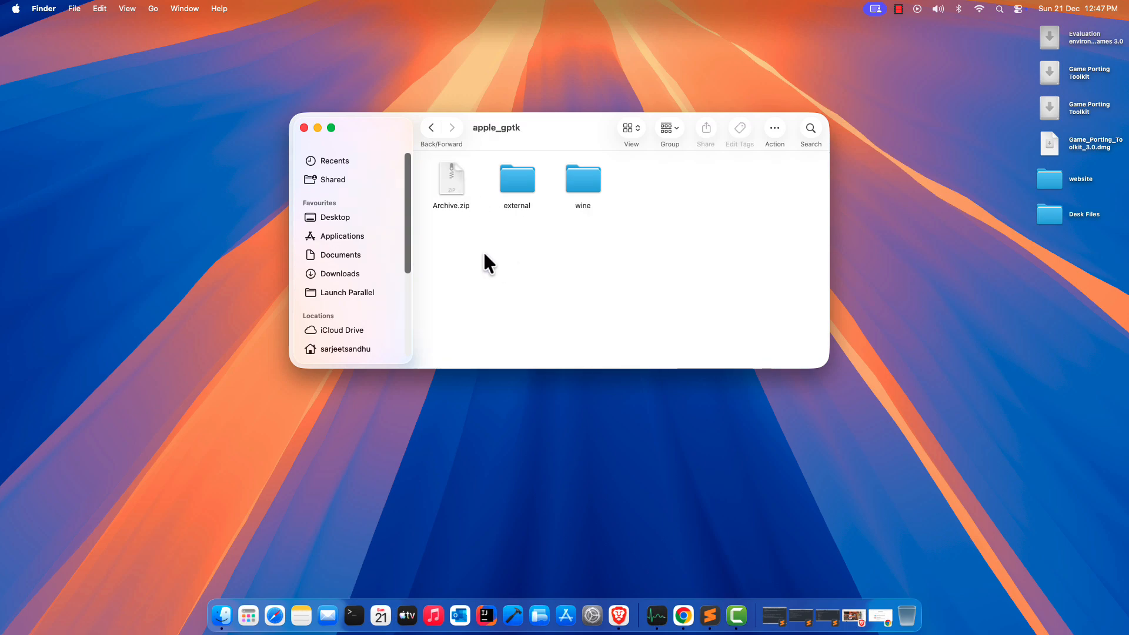
Move the existing external and wine folders in apple_gptk to the Bin and paste the copied ones in their place
drag(510, 207, 604, 165)
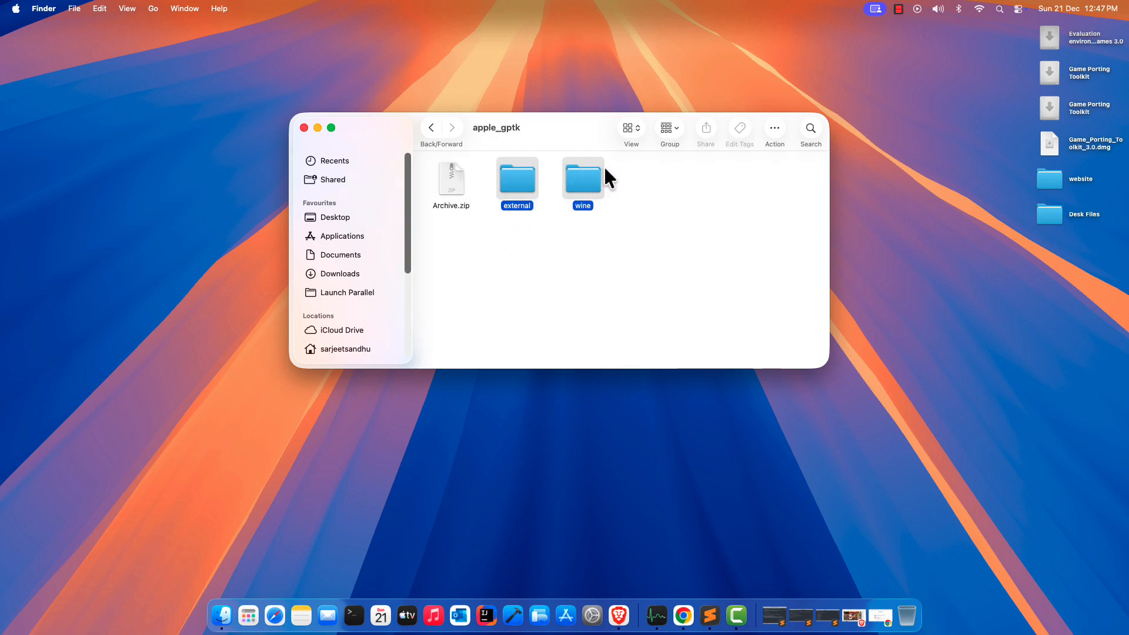
right_click(589, 181)
click(608, 219)
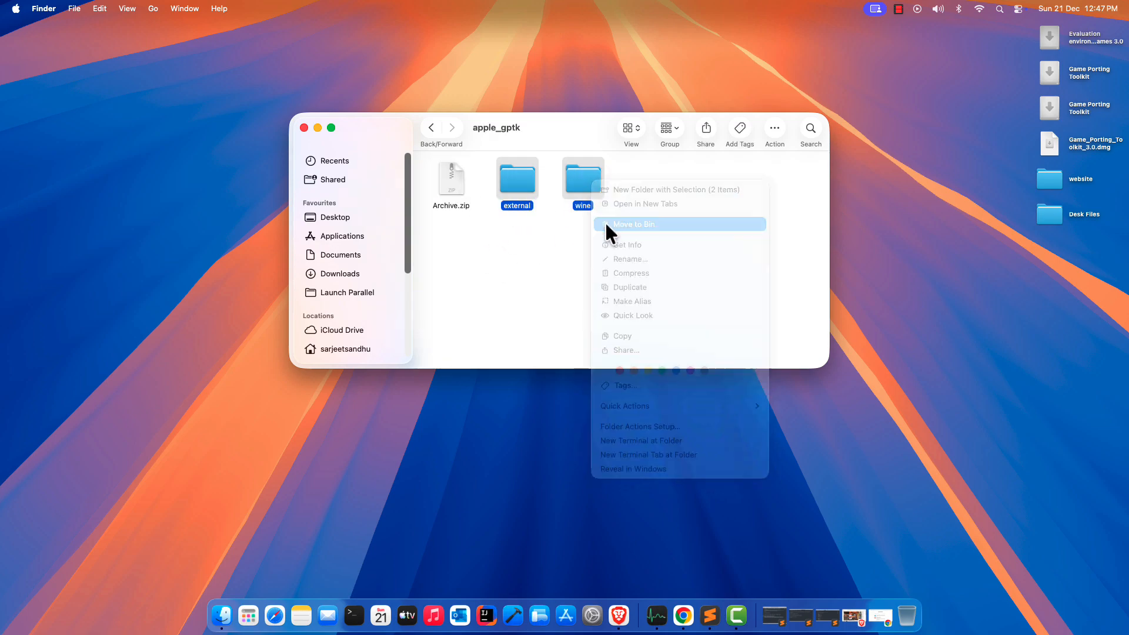
right_click(590, 232)
click(606, 257)
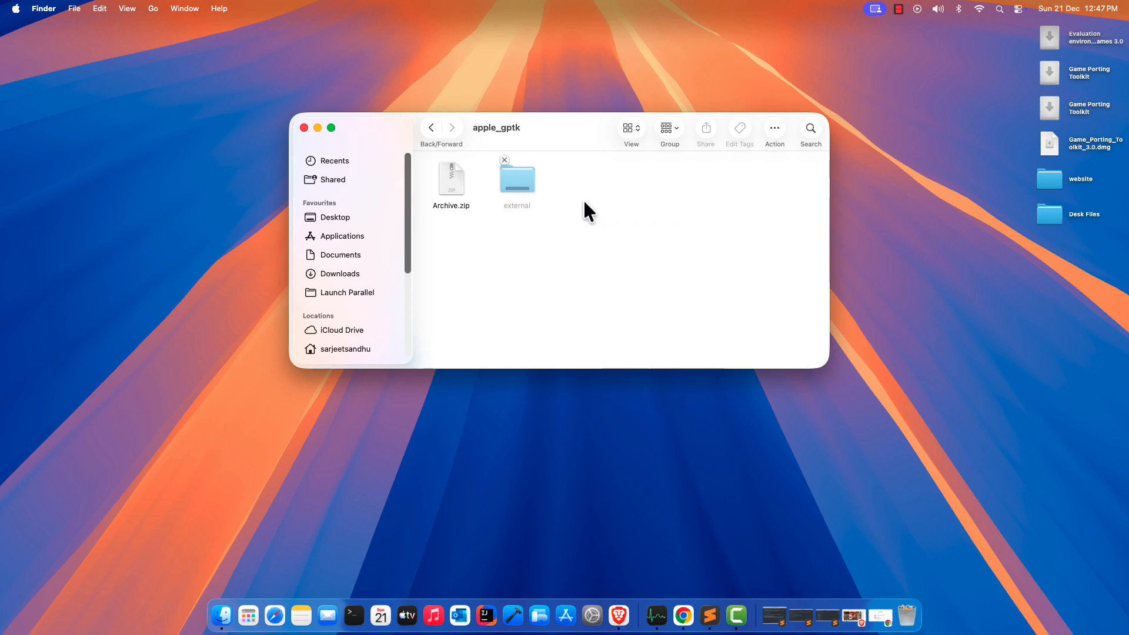
Move Archive.zip in the apple_gptk folder to the Bin
right_click(457, 206)
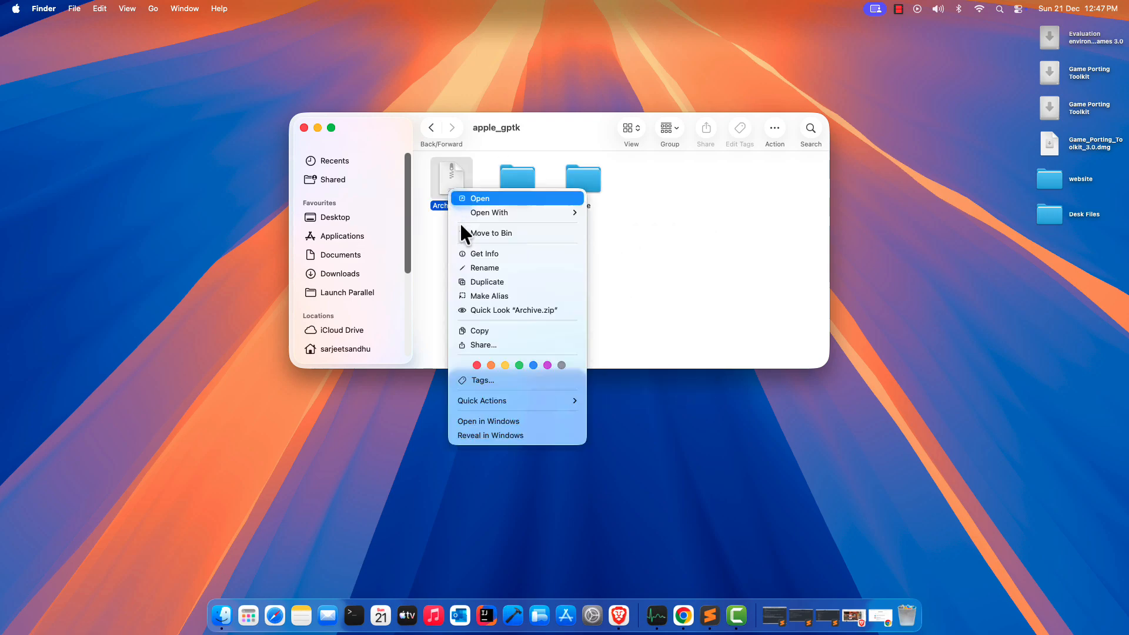
click(460, 231)
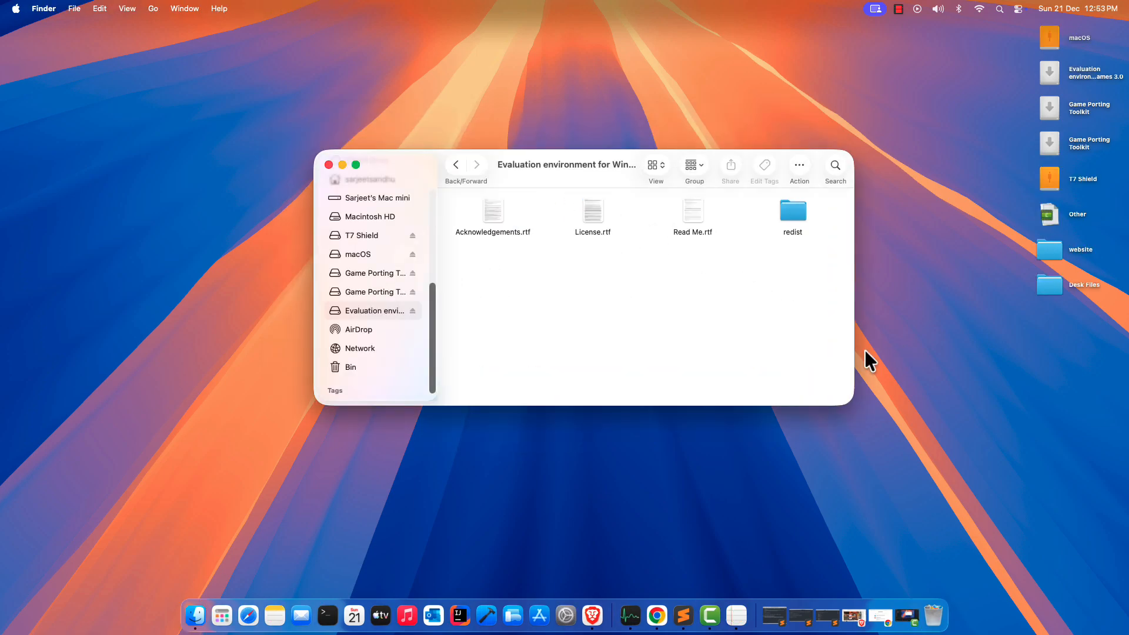
Open Read Me.rtf from the evaluation environment volume, narrow its window and read the MetalFX steps under Prepare your environment
drag(577, 176, 550, 175)
click(663, 215)
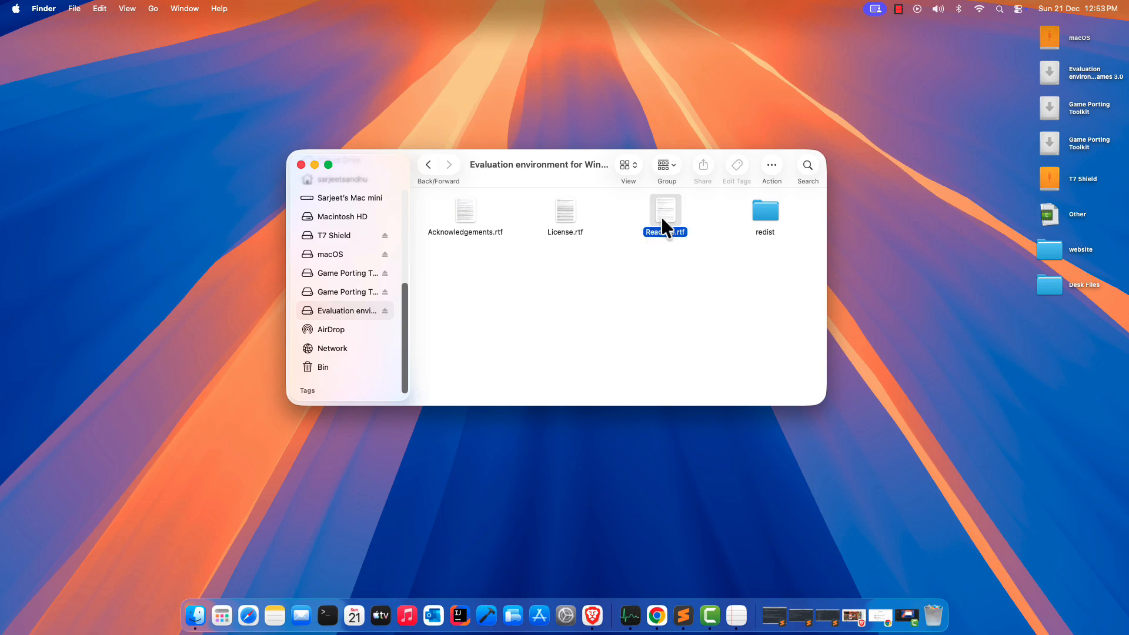
right_click(668, 219)
click(700, 226)
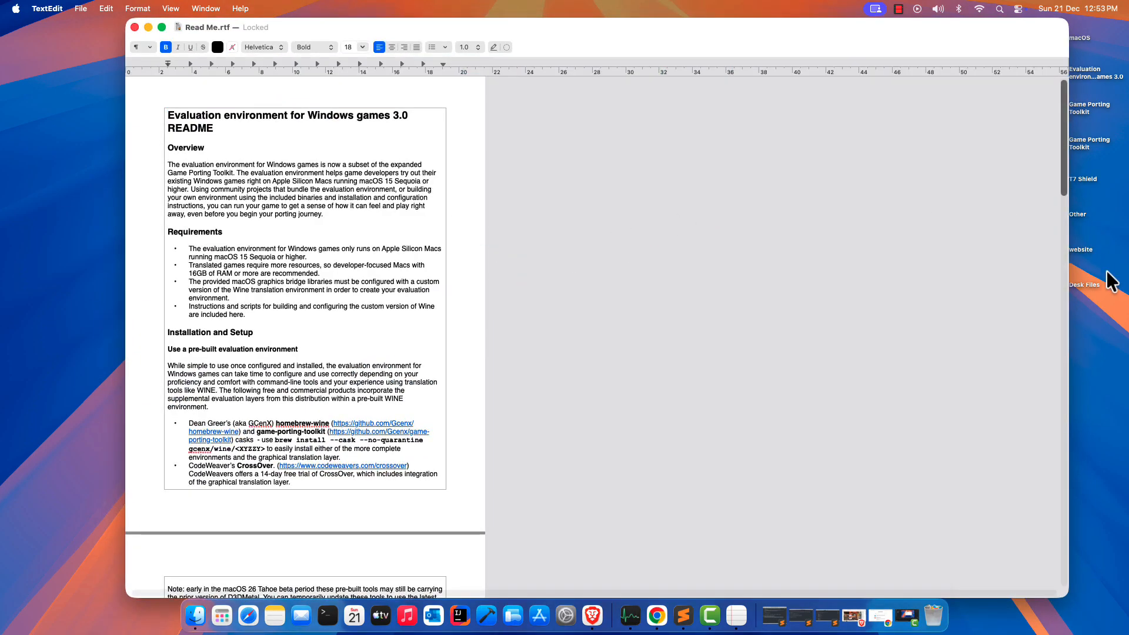
drag(1068, 283, 507, 310)
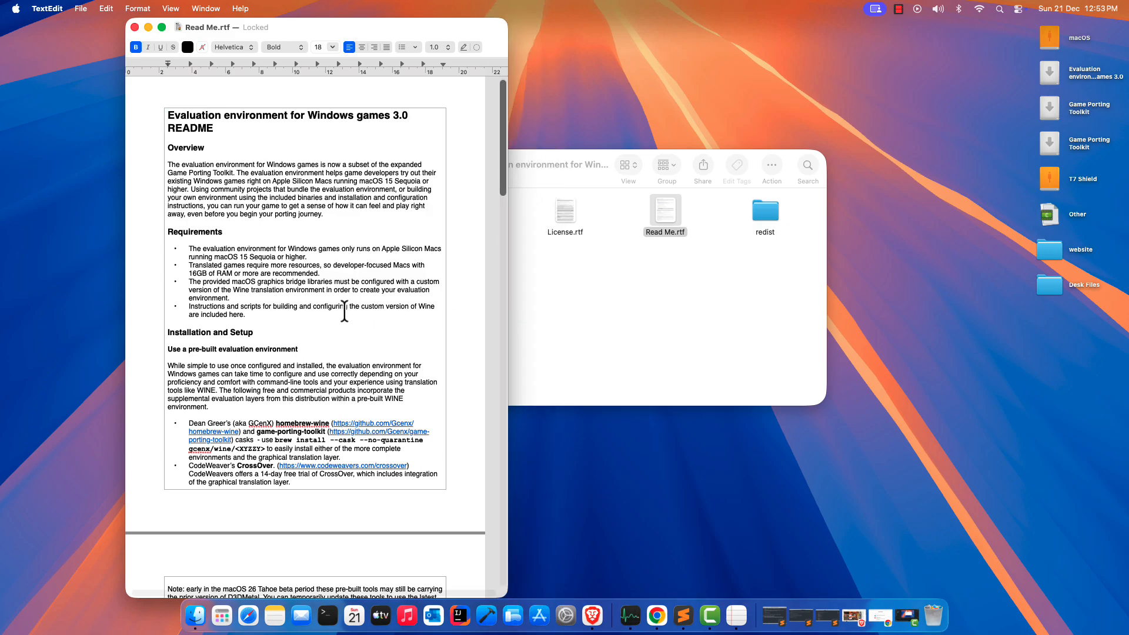
scroll(330, 353, down, 10)
drag(171, 455, 386, 455)
click(332, 455)
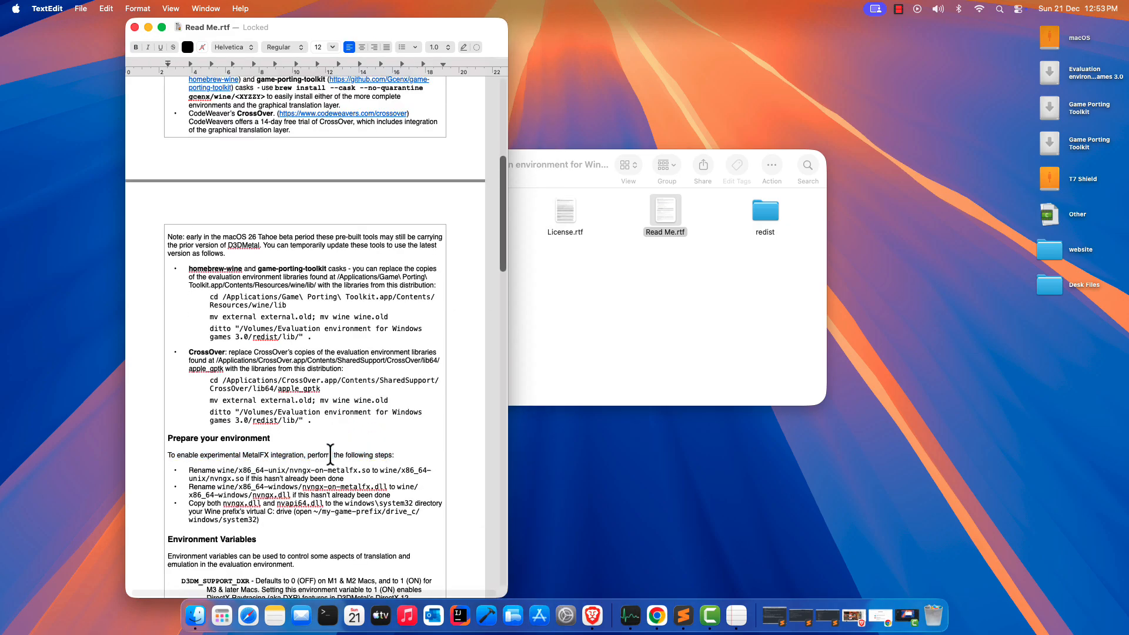
scroll(362, 446, down, 5)
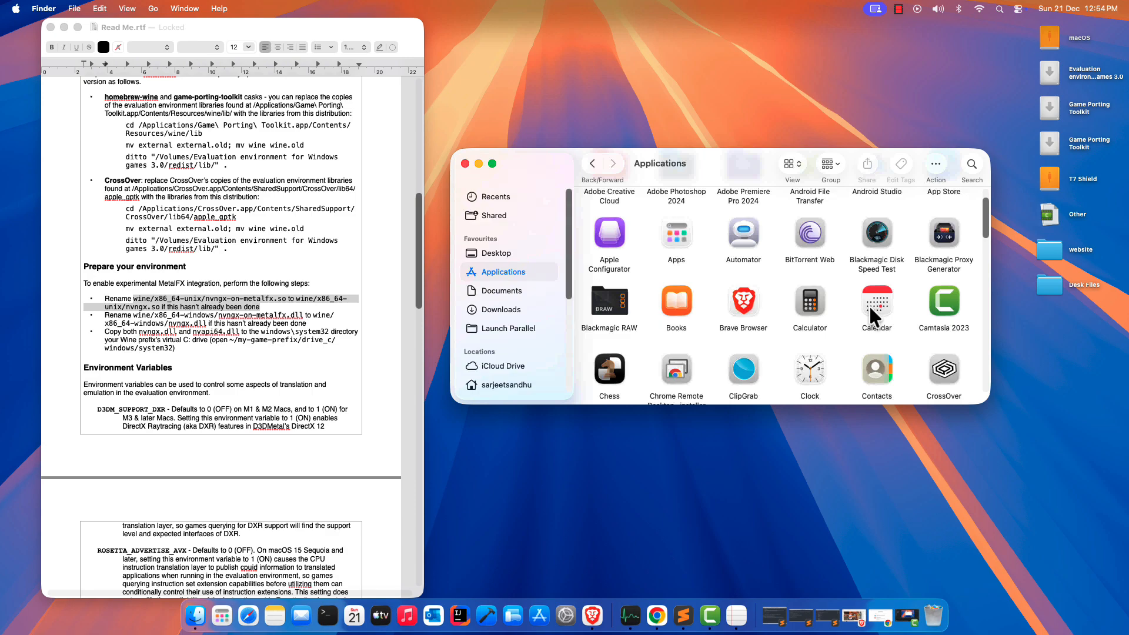
Show the package contents of CrossOver in the Applications folder and open its Contents folder
scroll(869, 304, down, 2)
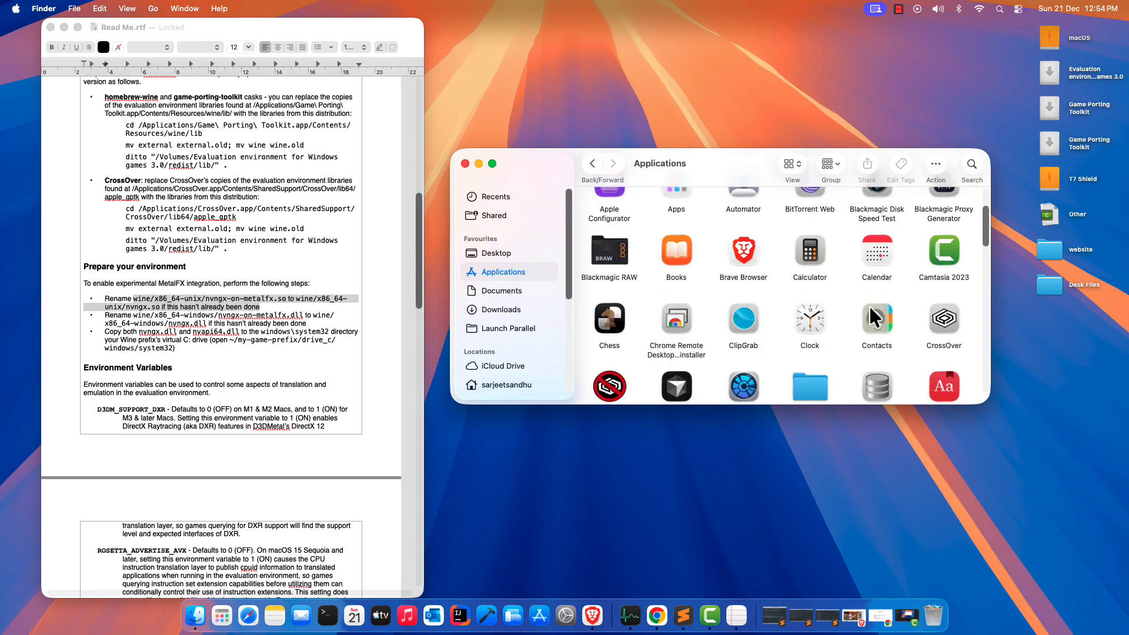
right_click(936, 312)
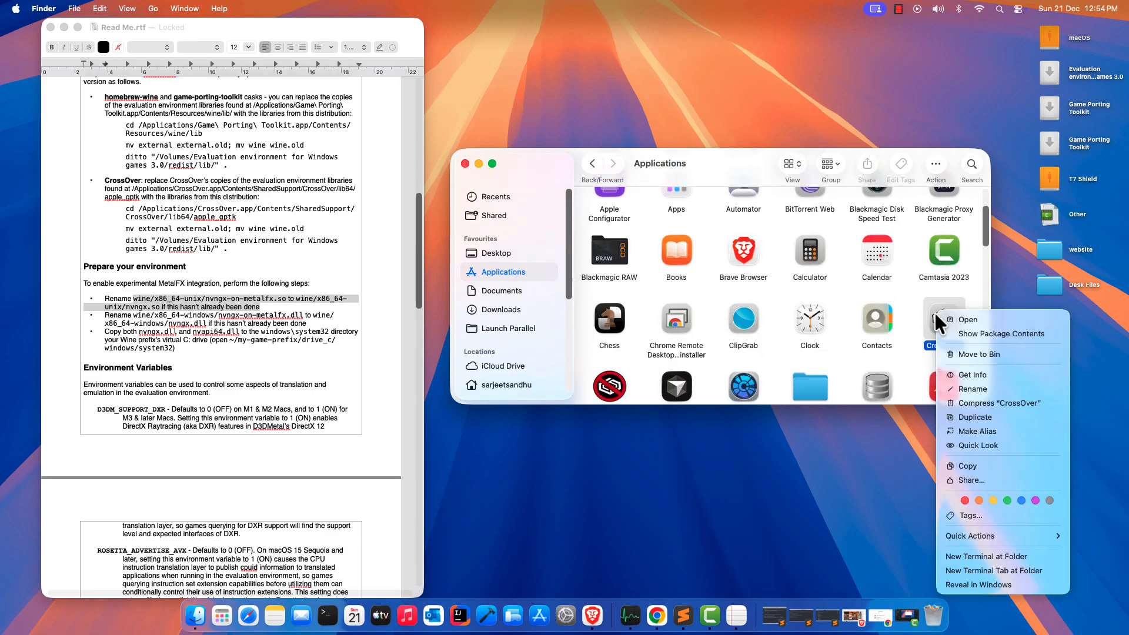
click(958, 335)
click(614, 217)
double_click(614, 217)
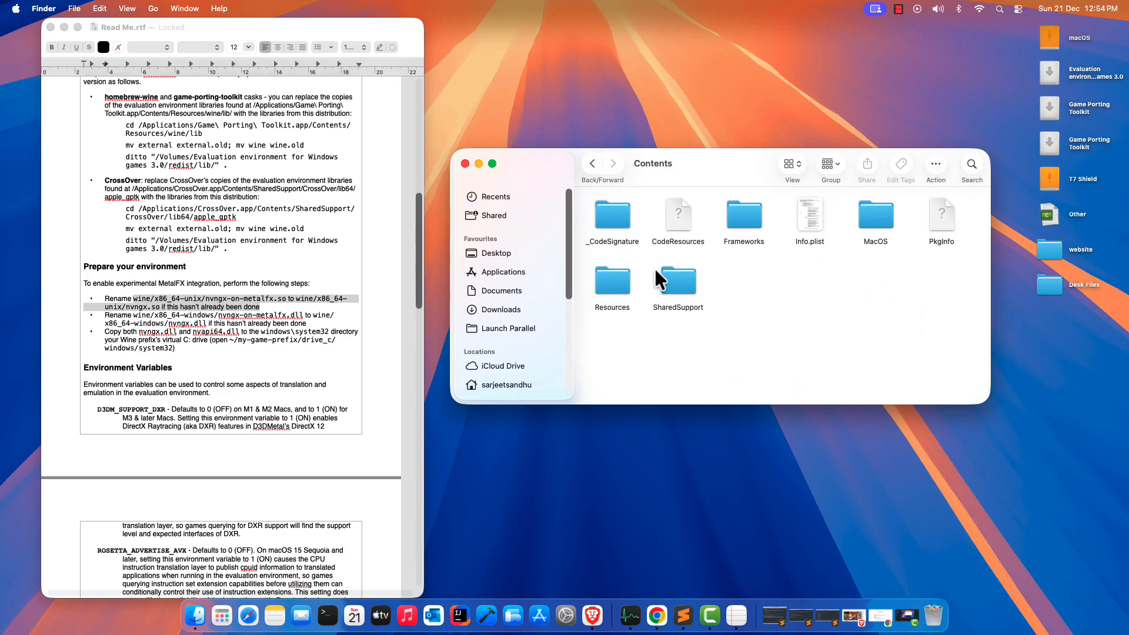
Within Contents, open SharedSupport/CrossOver/lib64/apple_gptk and reposition the external and wine folders
double_click(678, 283)
double_click(609, 221)
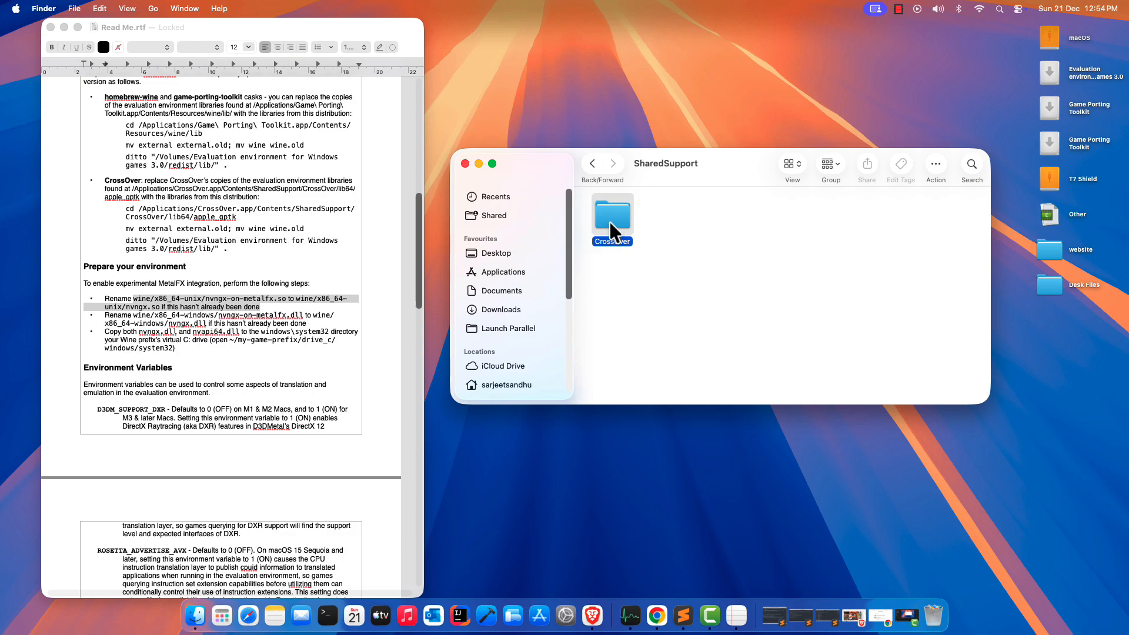
double_click(943, 219)
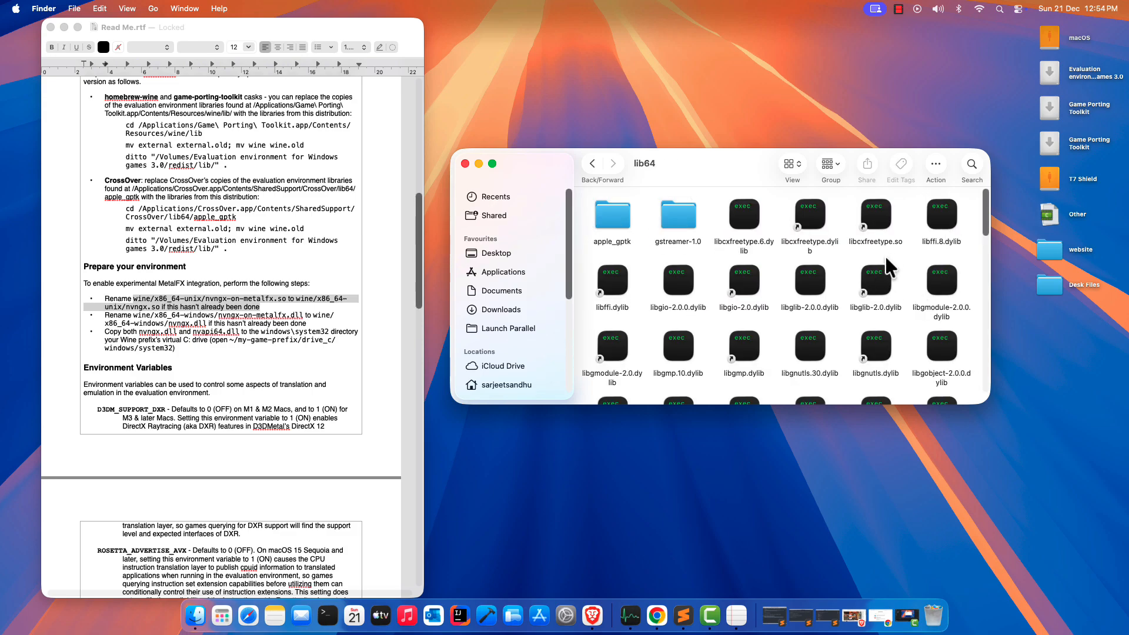
click(617, 217)
double_click(616, 218)
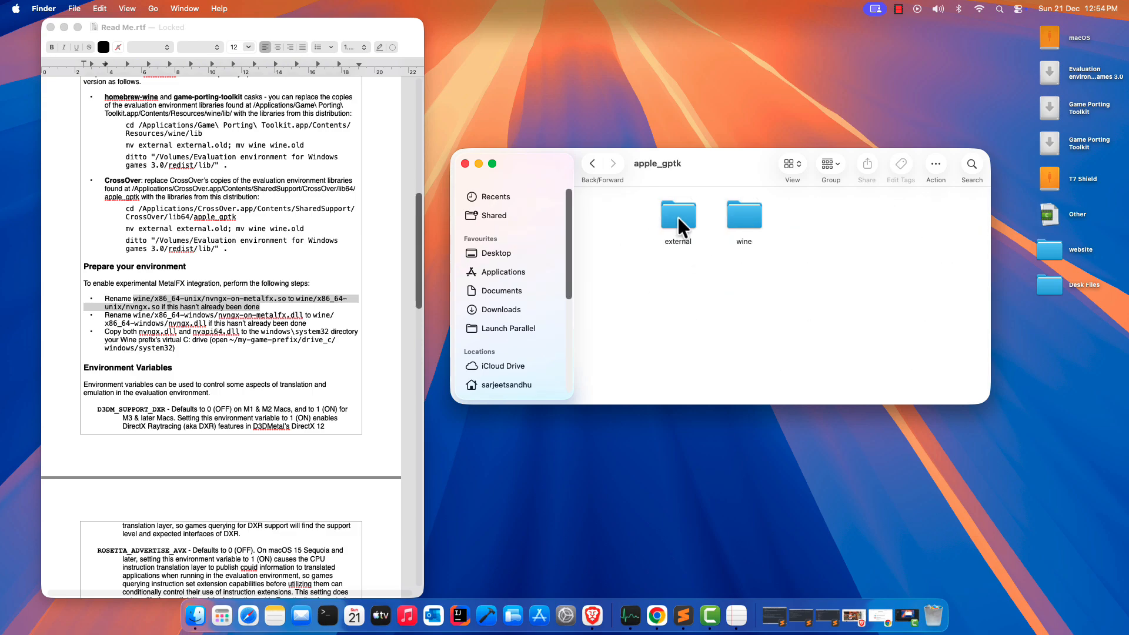
drag(677, 217, 750, 215)
click(661, 268)
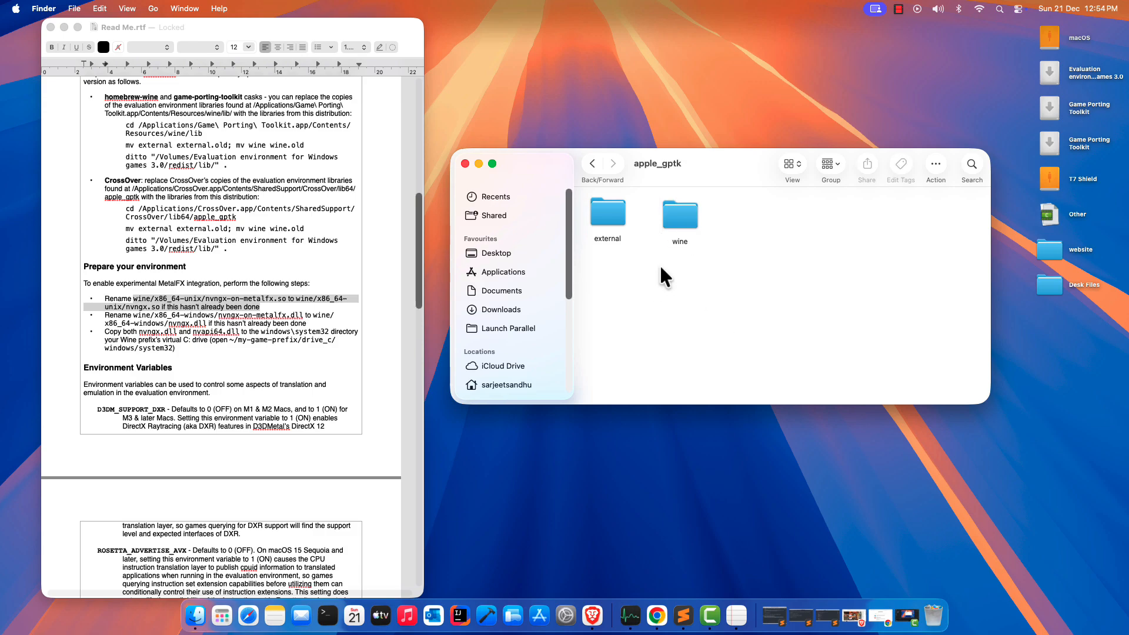
Highlight x86_64-unix in the Read Me's first rename instruction and open the matching folder inside wine
click(139, 302)
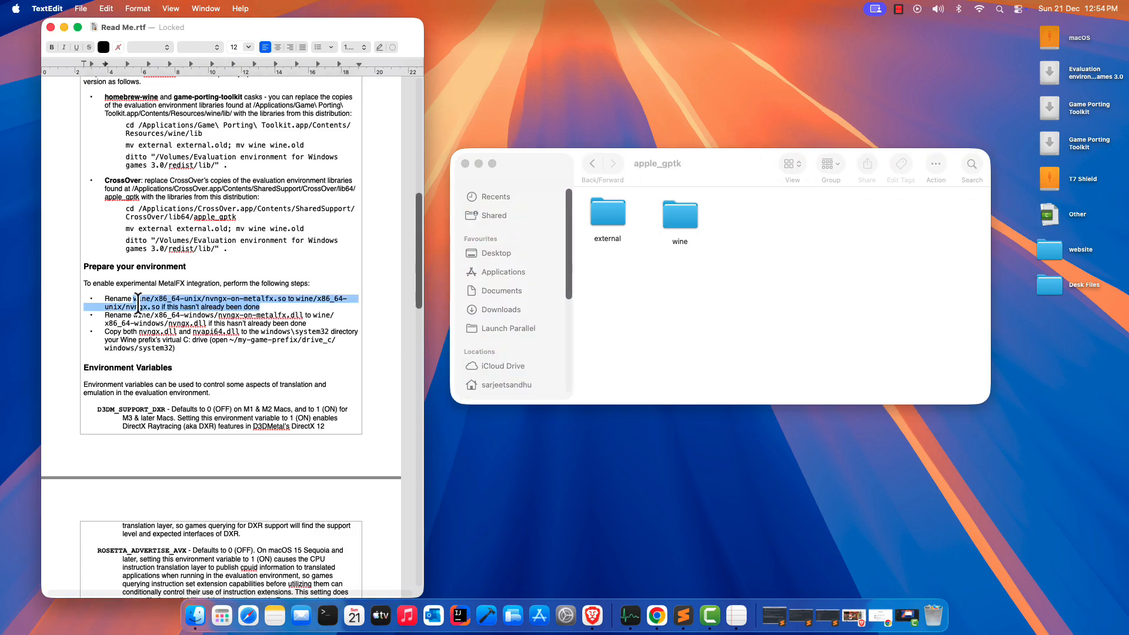
click(138, 301)
drag(154, 298, 200, 301)
double_click(690, 216)
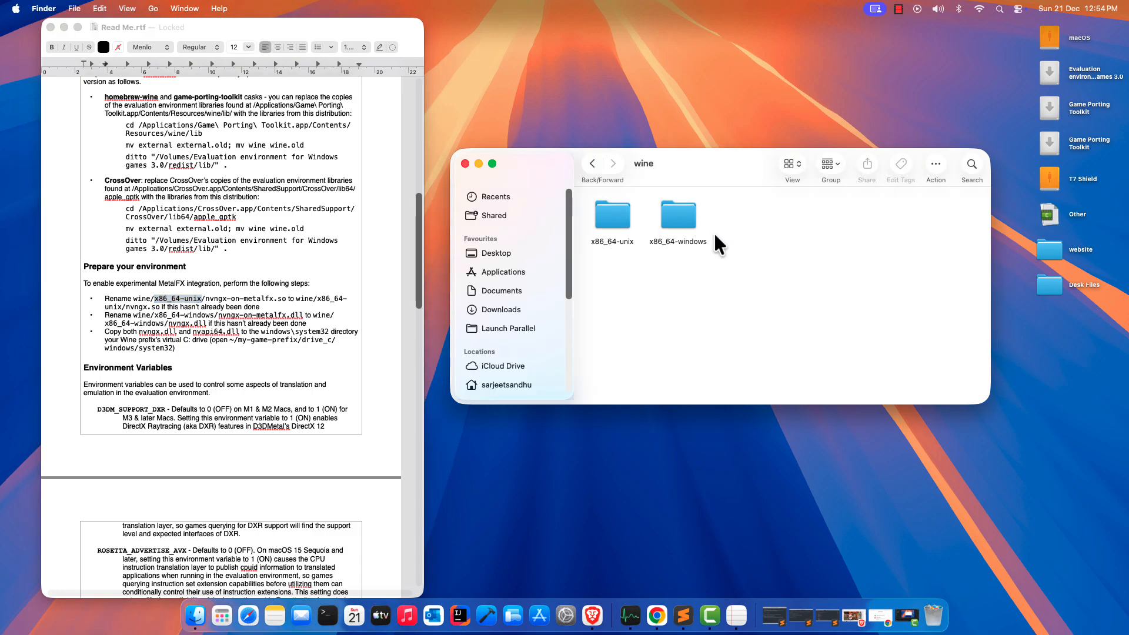
double_click(609, 214)
Rename nvngx-on-metalfx.so in the x86_64-unix folder as nvngx.so
click(617, 292)
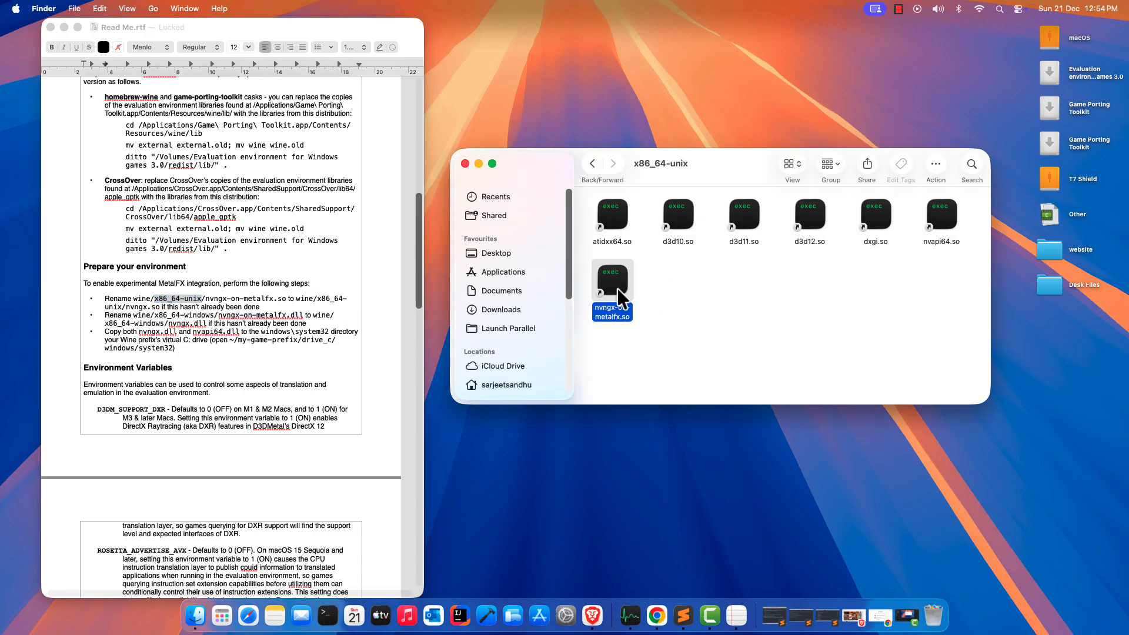
right_click(616, 288)
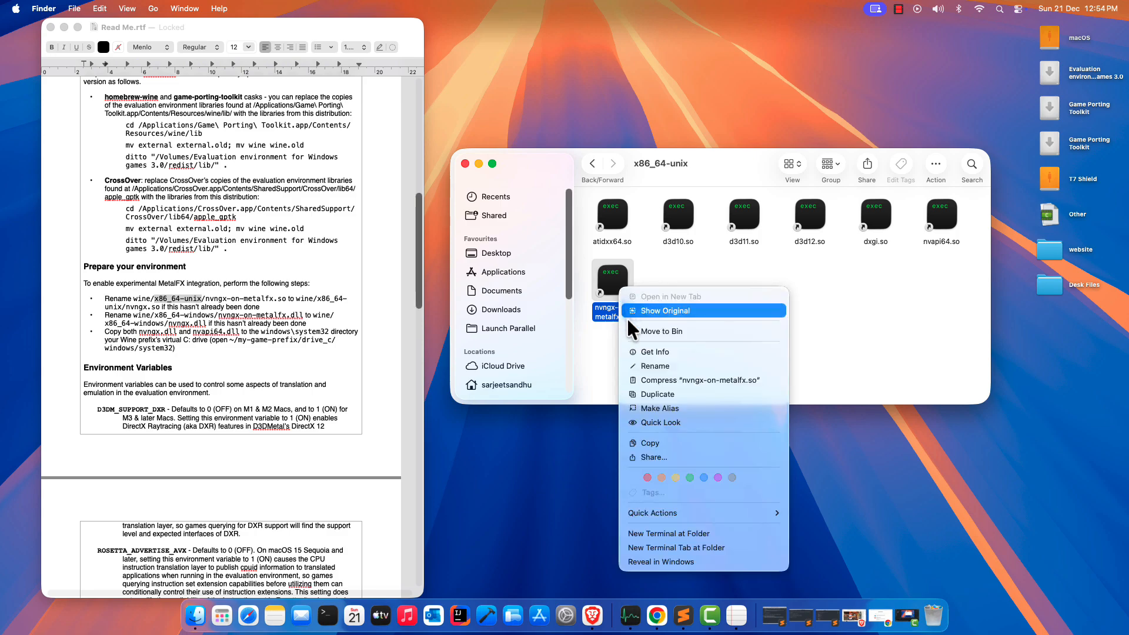
click(639, 365)
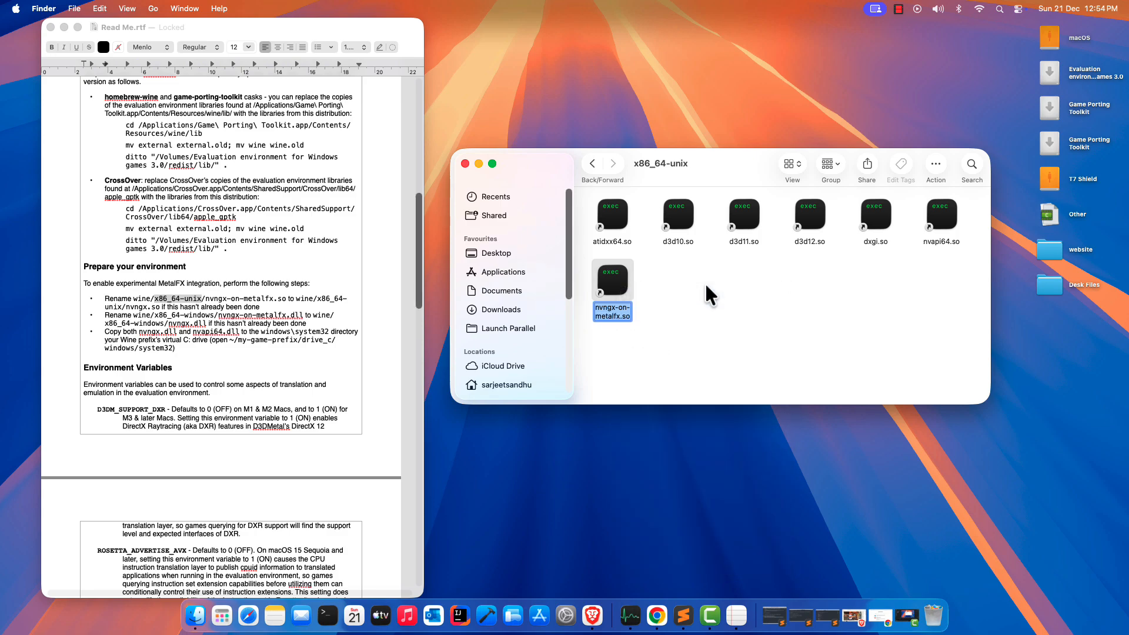
key(Right)
key(BackSpace)
key(BackSpace)
key(BackSpace)
key(BackSpace)
key(BackSpace)
key(BackSpace)
key(BackSpace)
key(BackSpace)
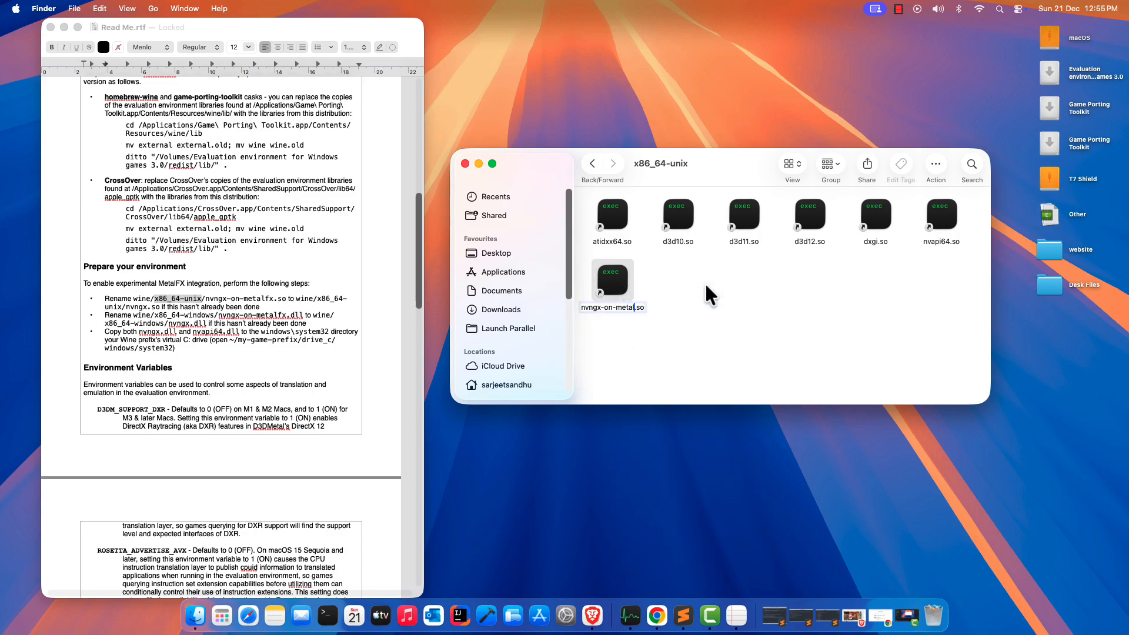
key(BackSpace)
key(BackSpace)
key(BackSpace)
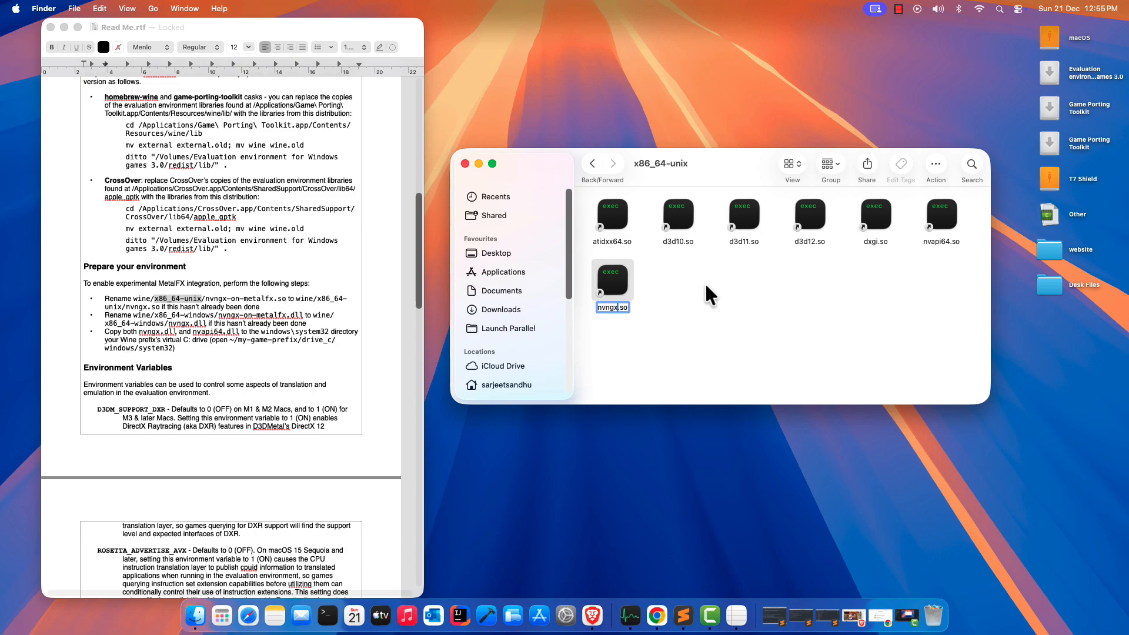
key(Return)
click(729, 284)
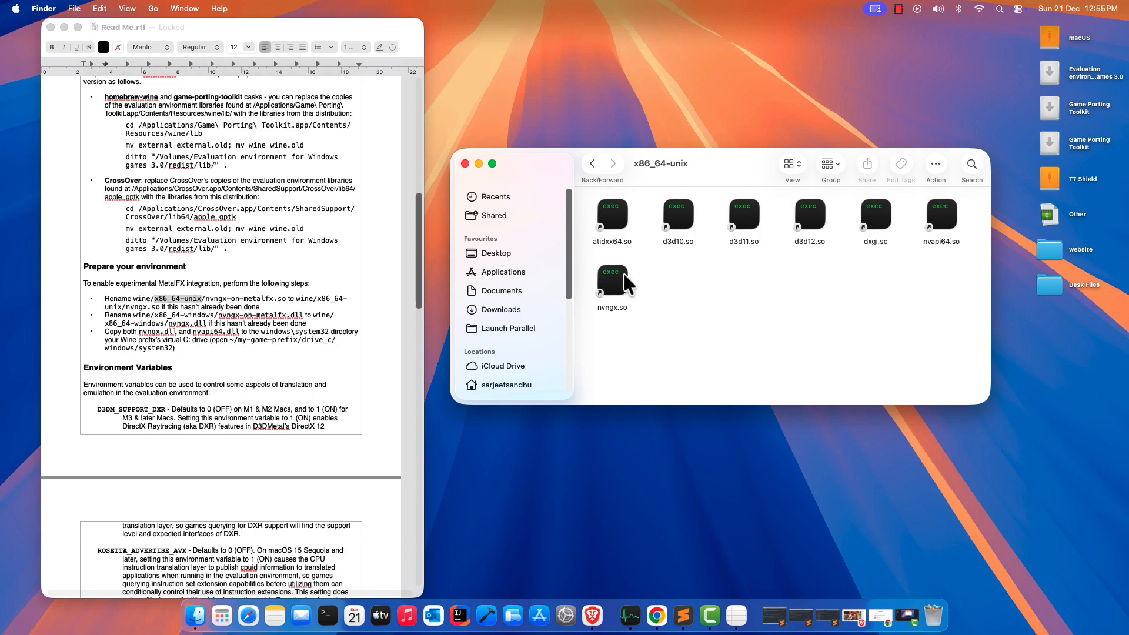
Go to the x86_64-windows folder inside wine and rename nvngx-on-metalfx.dll as nvngx.dll
click(591, 165)
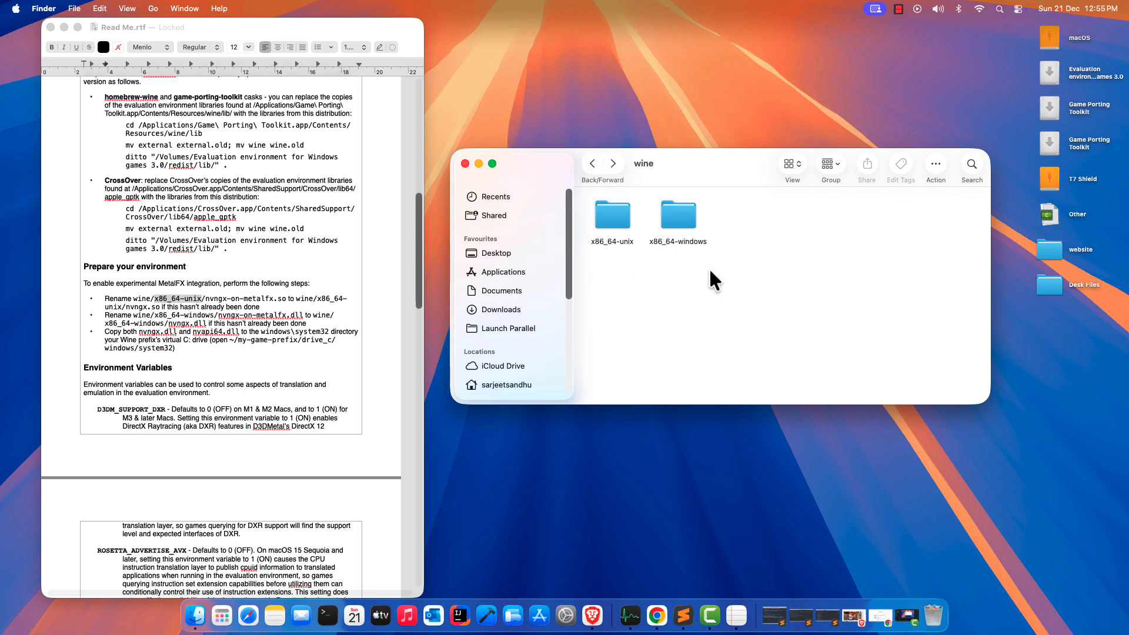
double_click(678, 216)
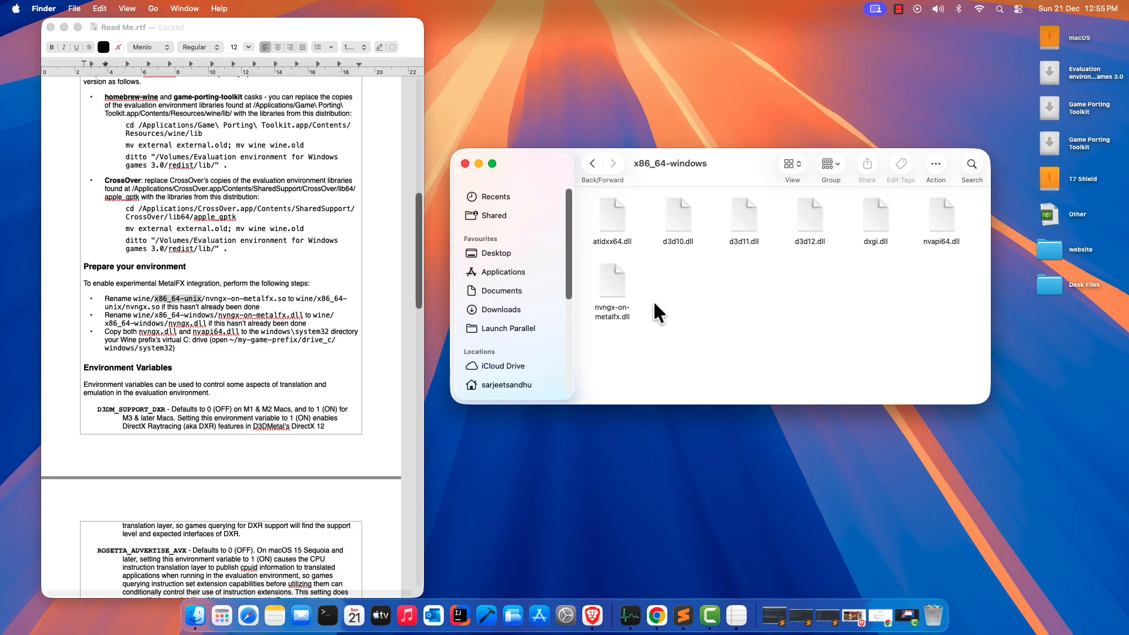
right_click(611, 280)
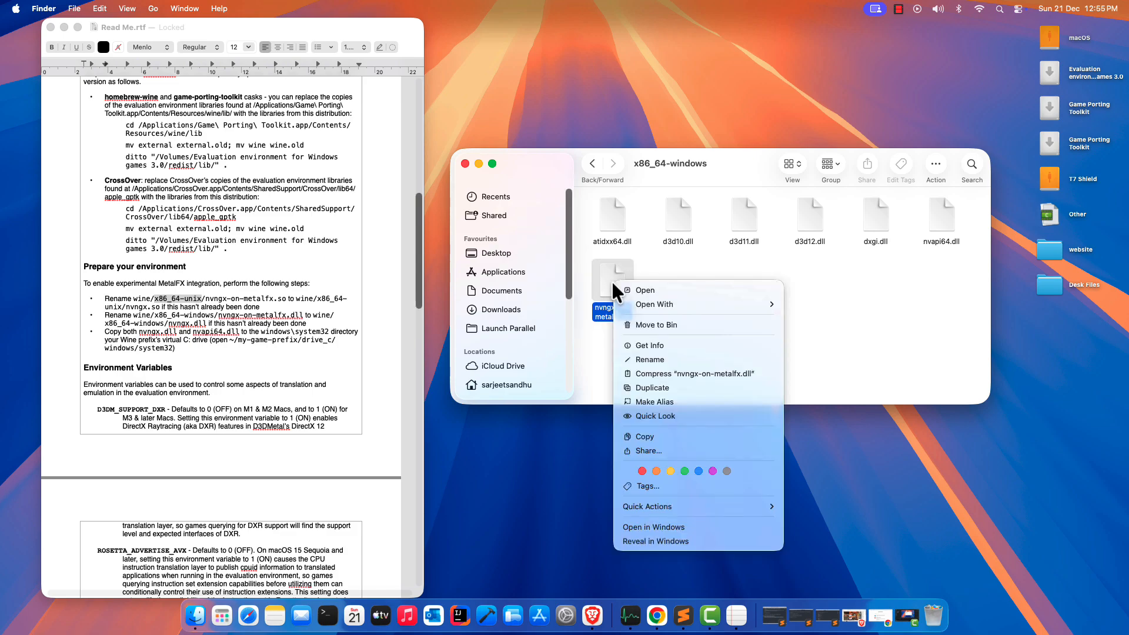
click(641, 352)
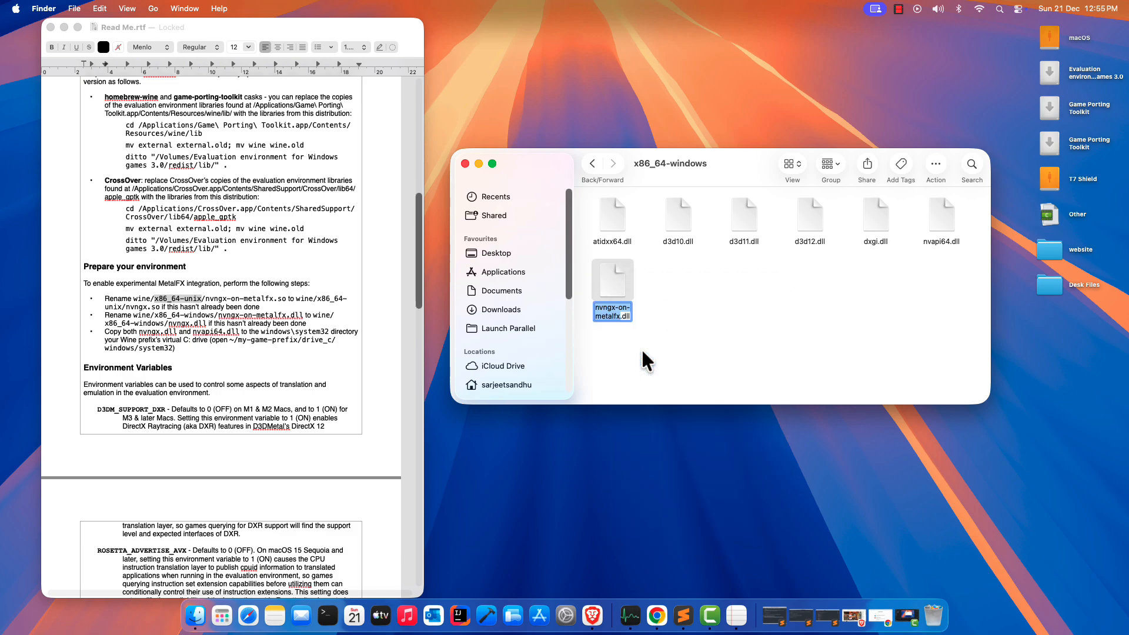
key(Right)
key(BackSpace)
key(BackSpace)
key(BackSpace)
key(BackSpace)
key(BackSpace)
key(BackSpace)
key(BackSpace)
key(BackSpace)
key(BackSpace)
key(BackSpace)
key(BackSpace)
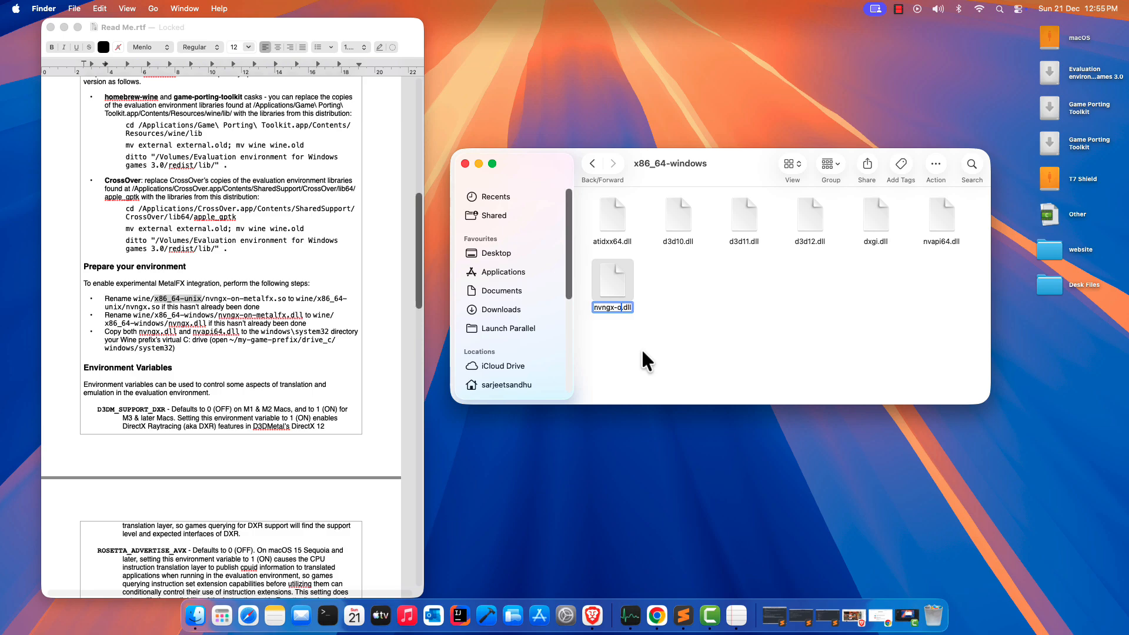
key(Return)
click(706, 351)
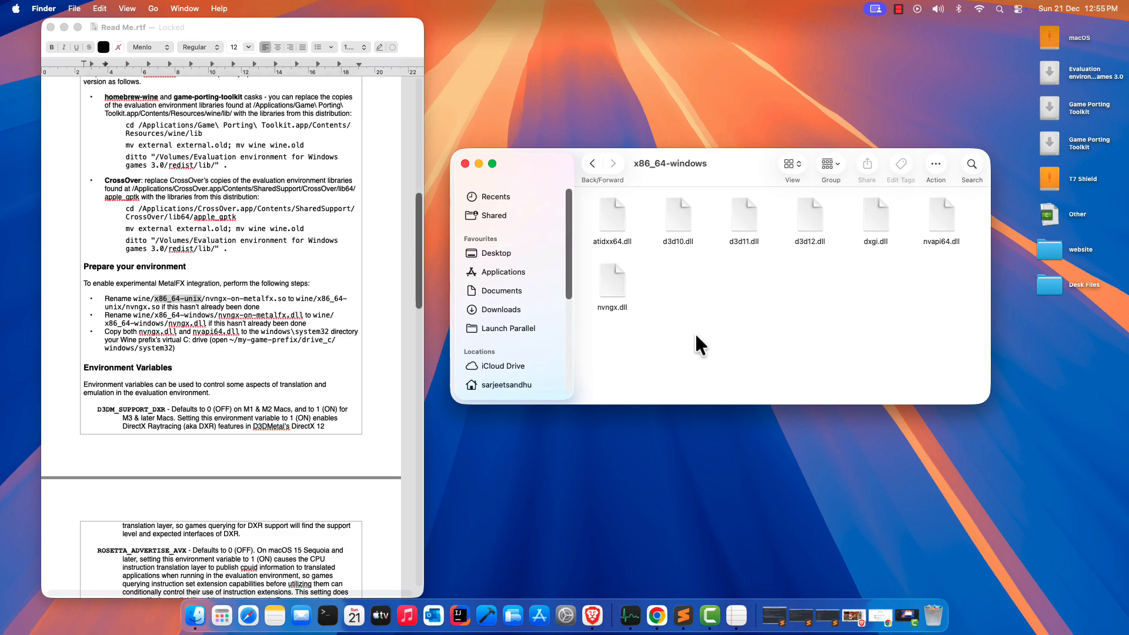
Copy both nvngx.dll and nvapi64.dll from the x86_64-windows folder
click(614, 286)
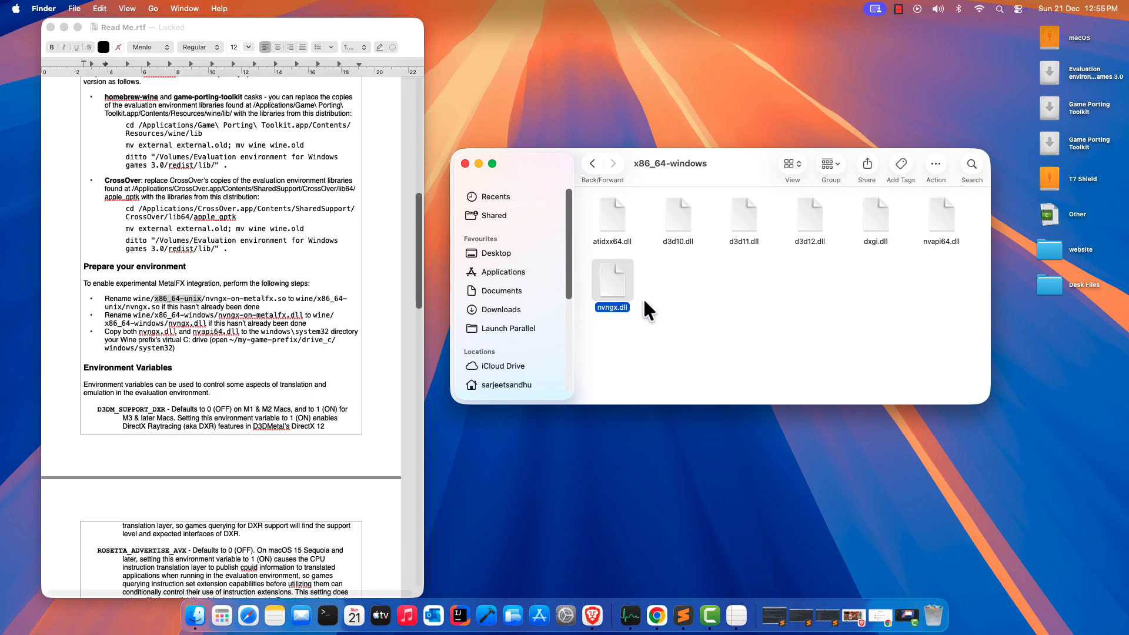
right_click(934, 221)
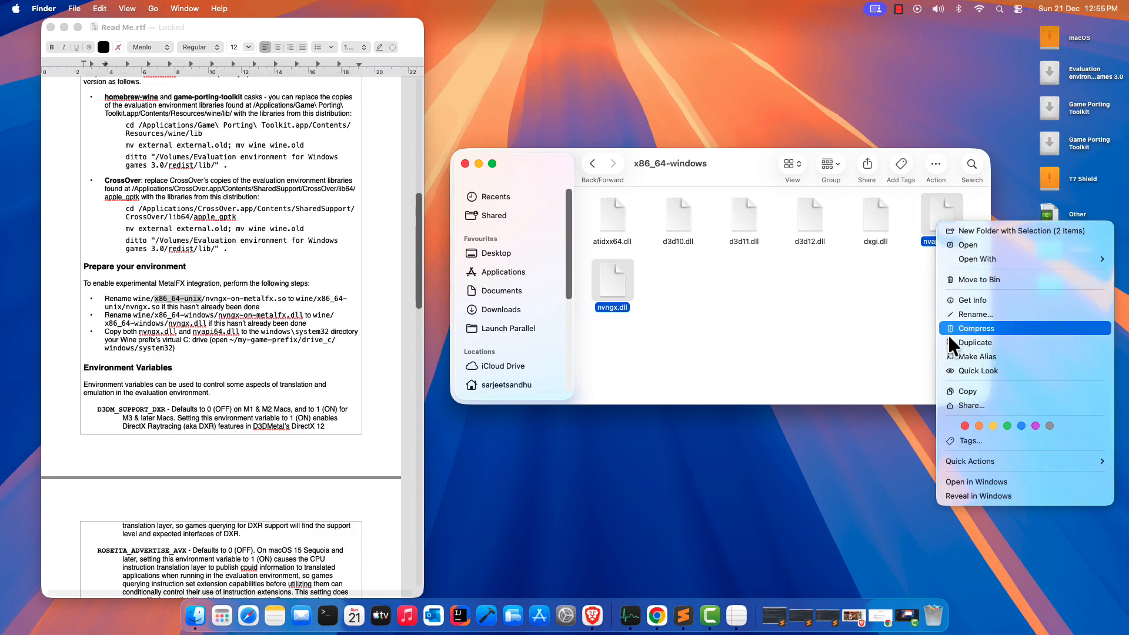
click(976, 393)
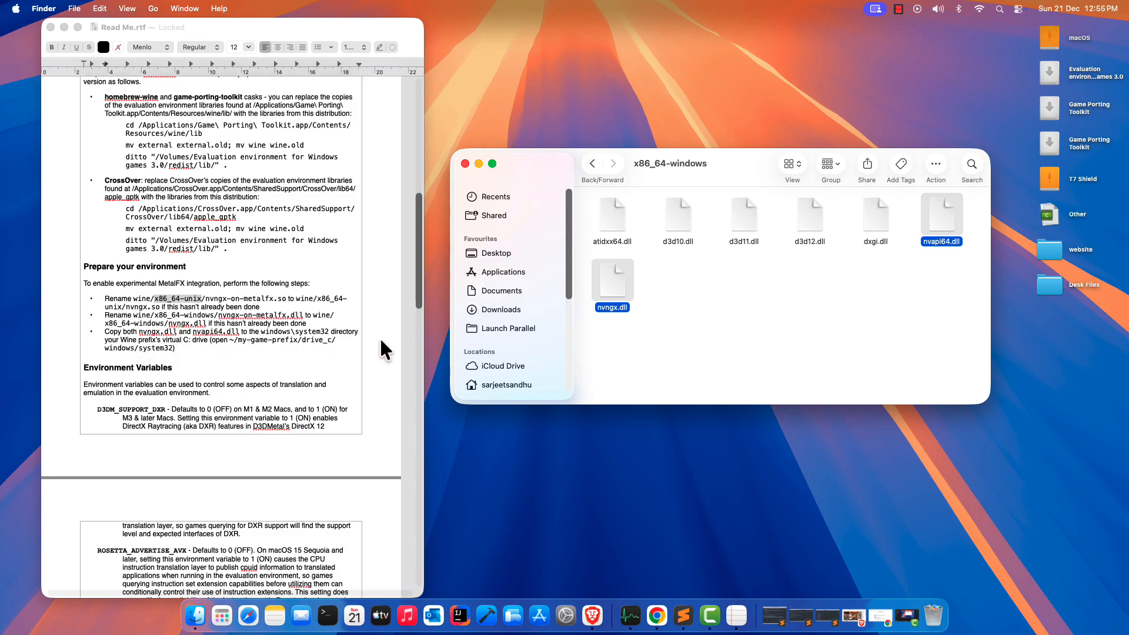
right_click(613, 278)
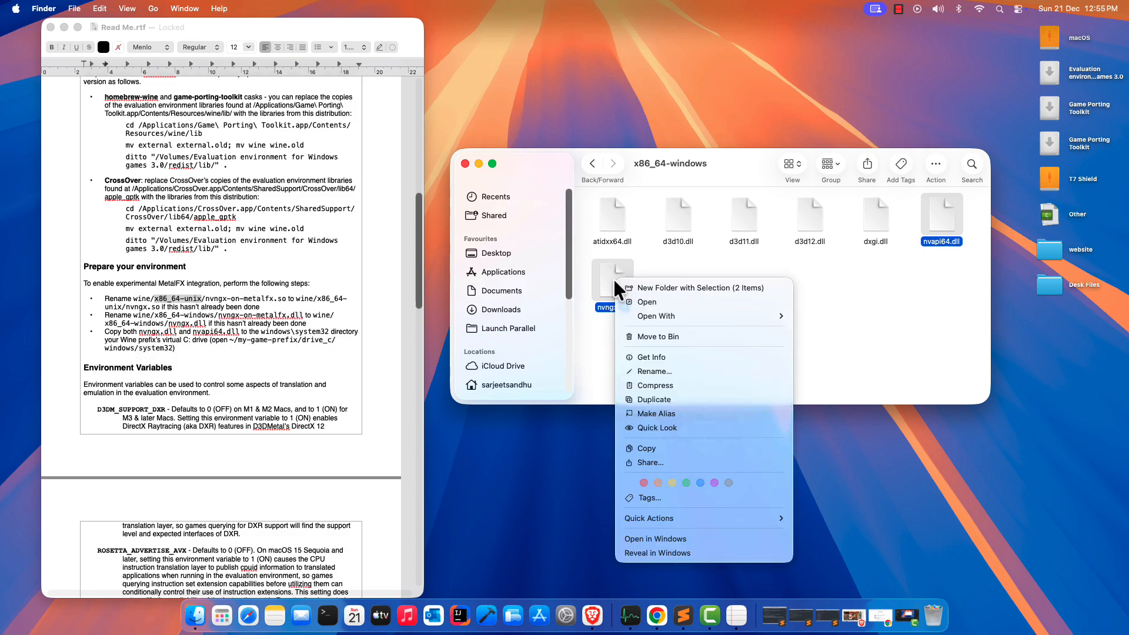
click(661, 443)
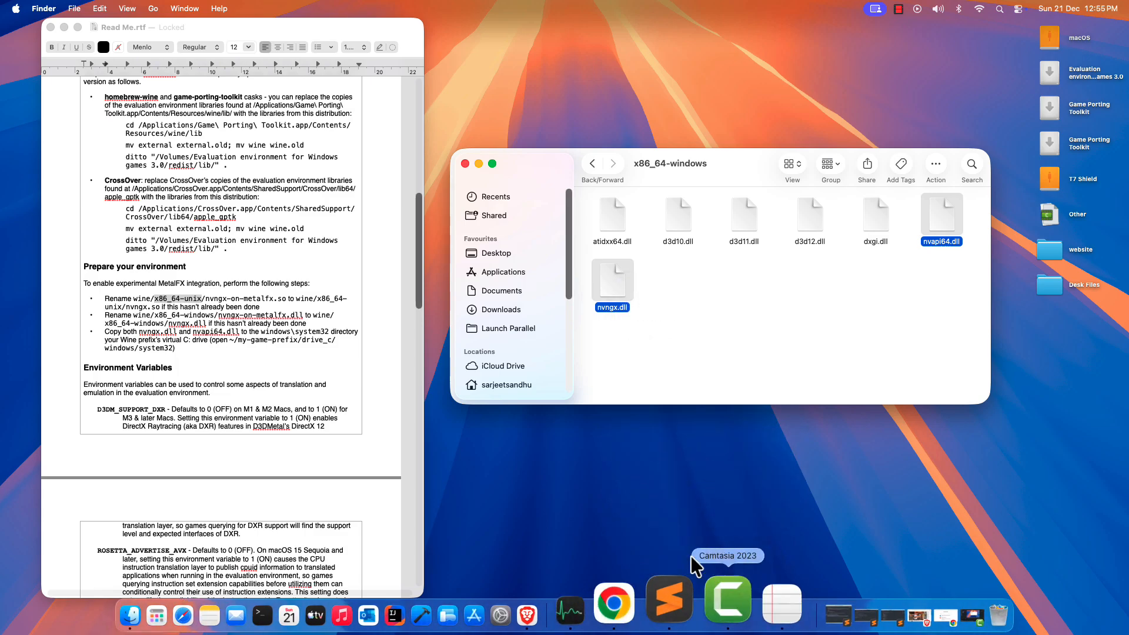
Switch to CrossOver, continue with the trial and open the Games bottle's C: drive, minimizing the CrossOver window
click(227, 624)
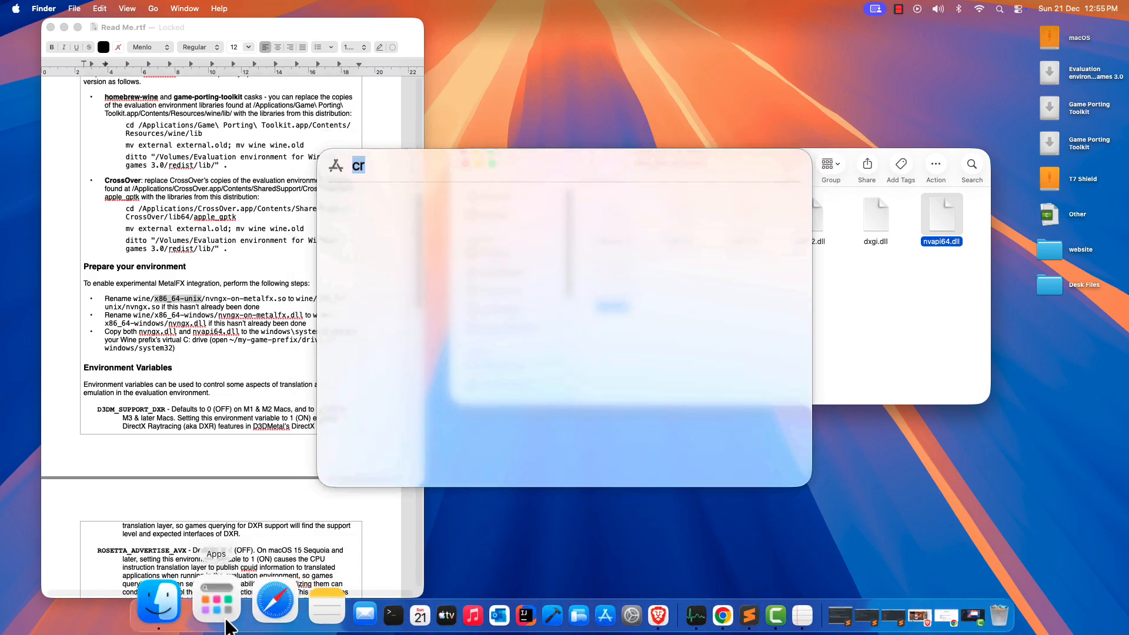
click(462, 207)
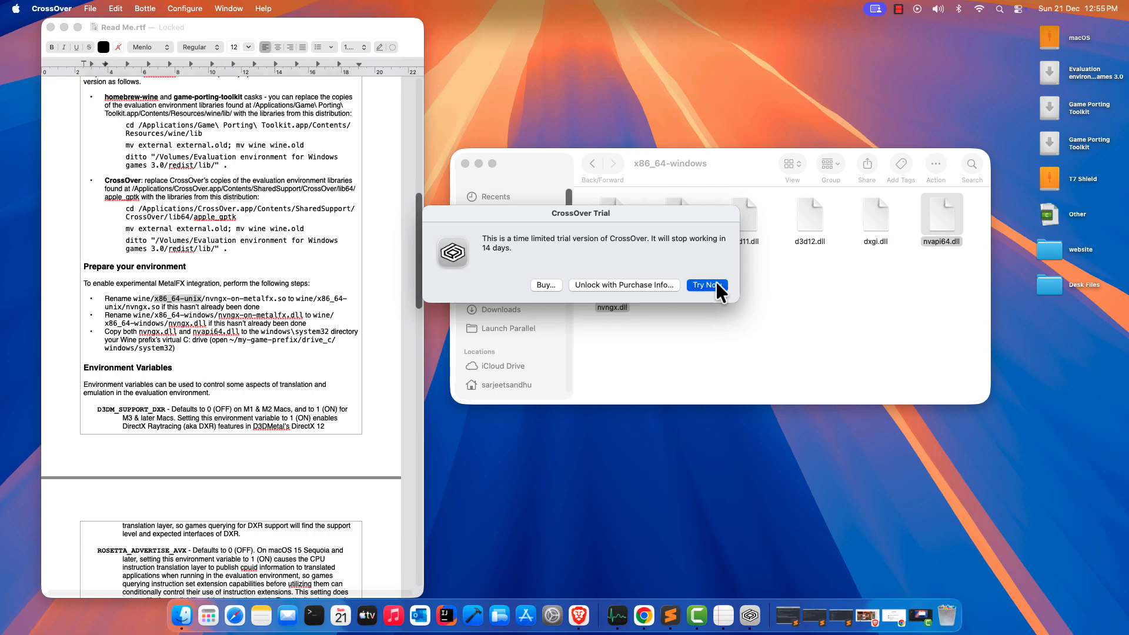
click(716, 283)
click(270, 238)
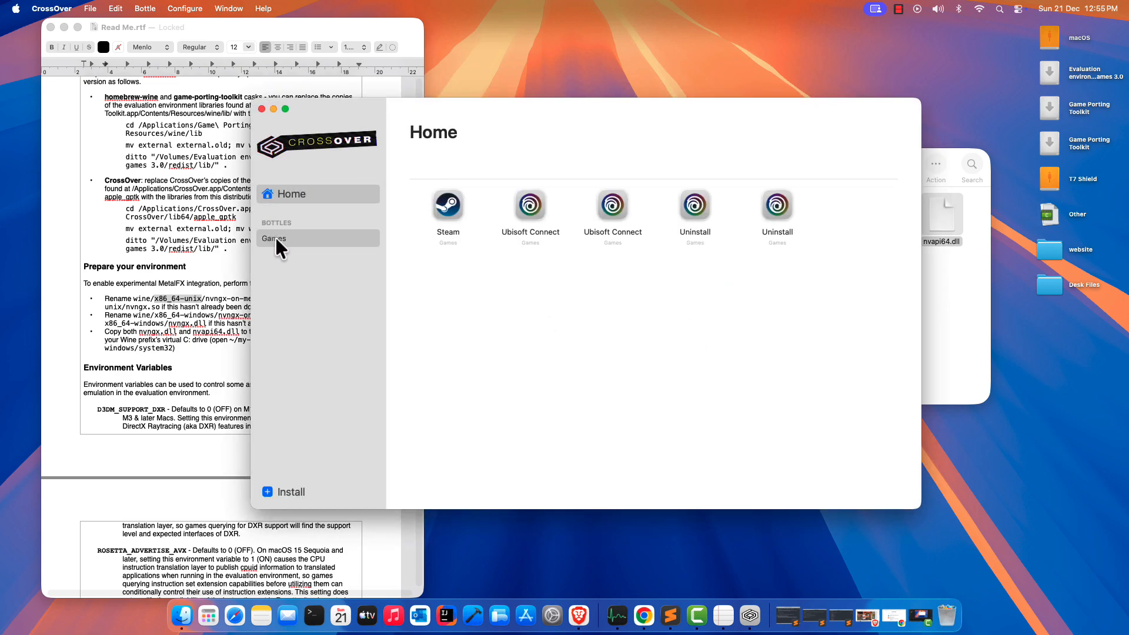
right_click(275, 237)
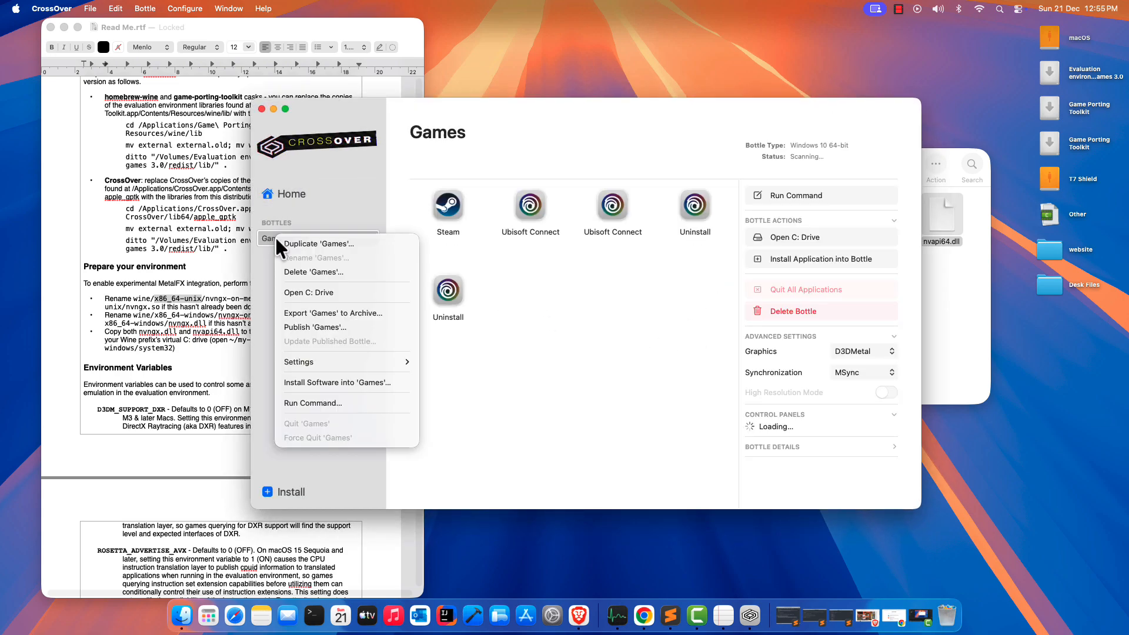
click(329, 294)
click(273, 108)
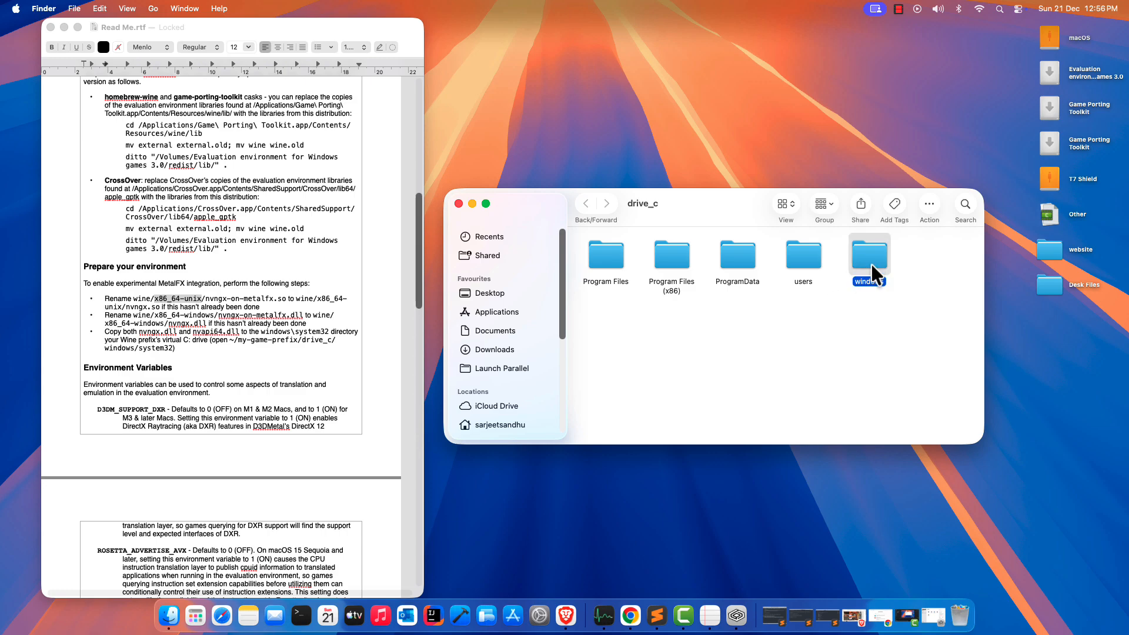
Paste the copied nvngx.dll and nvapi64.dll into windows/system32 on the bottle's drive, replacing existing copies, and close the folder window
double_click(870, 260)
double_click(814, 305)
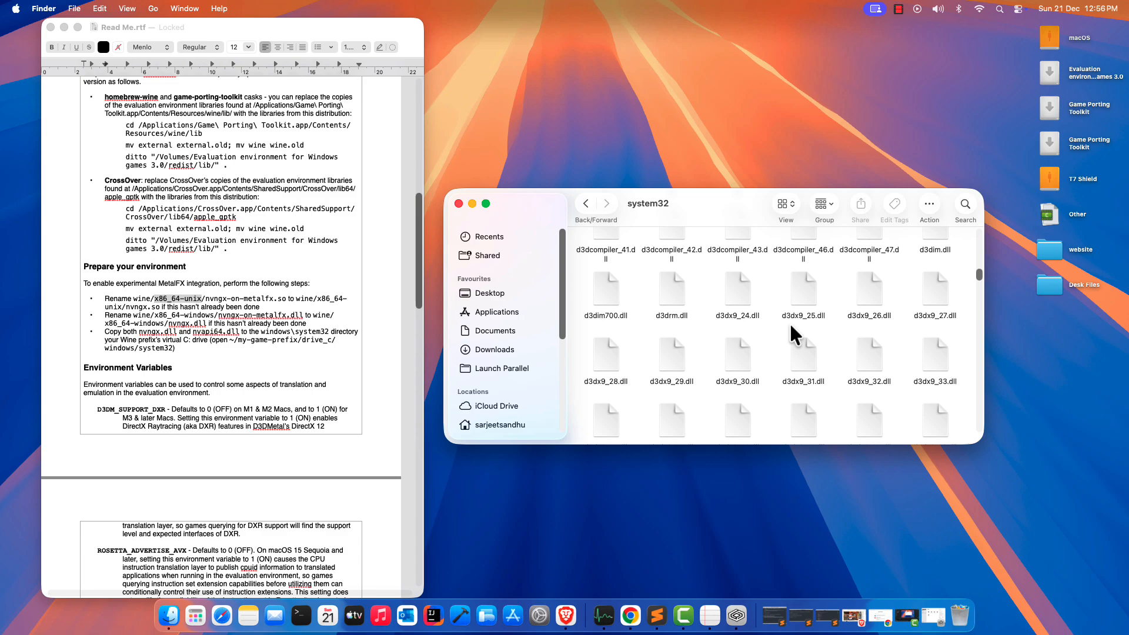
right_click(772, 285)
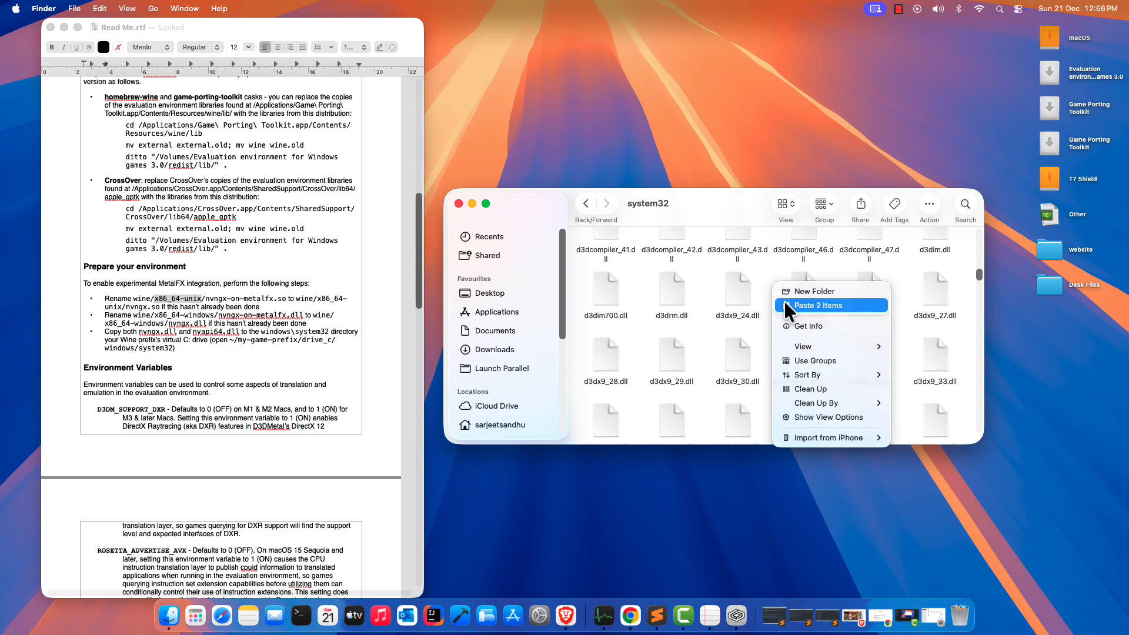
click(784, 302)
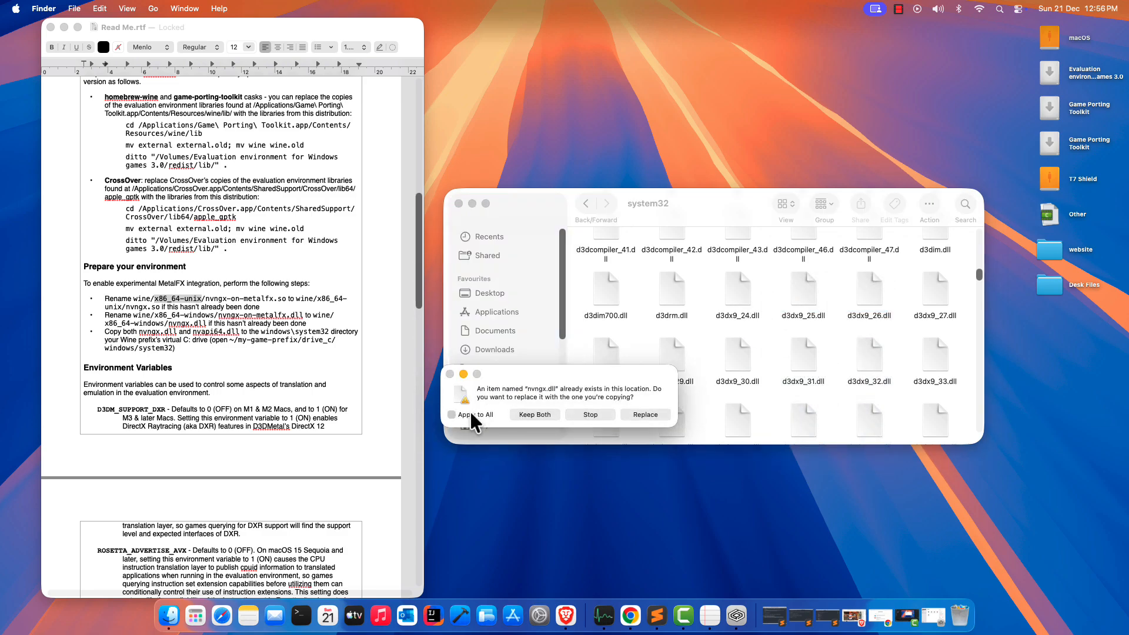
click(653, 416)
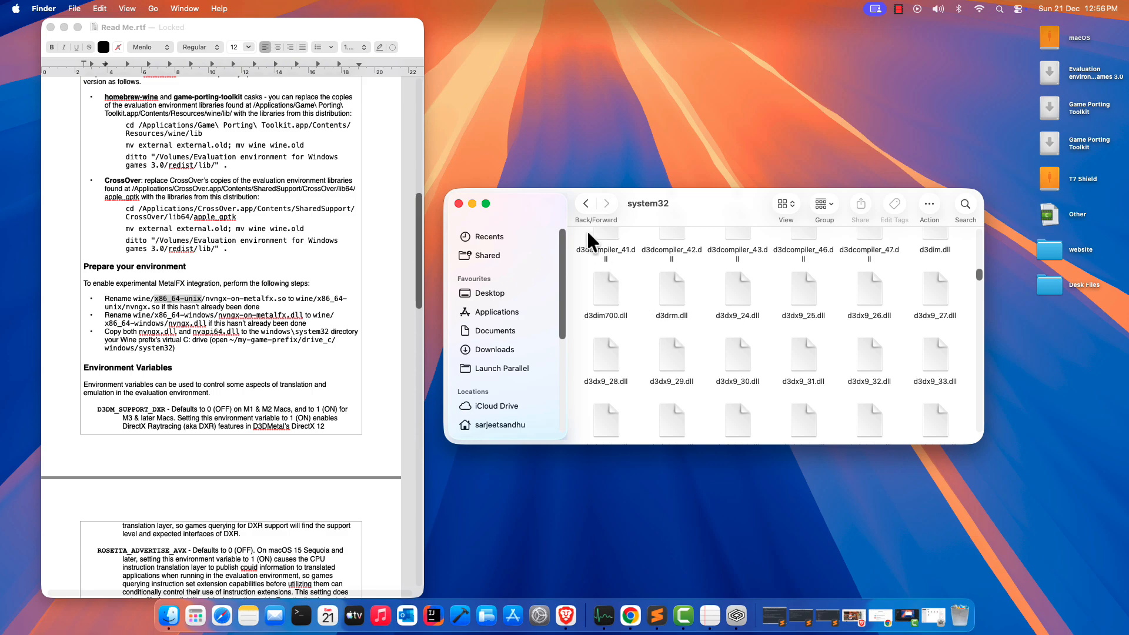
click(459, 204)
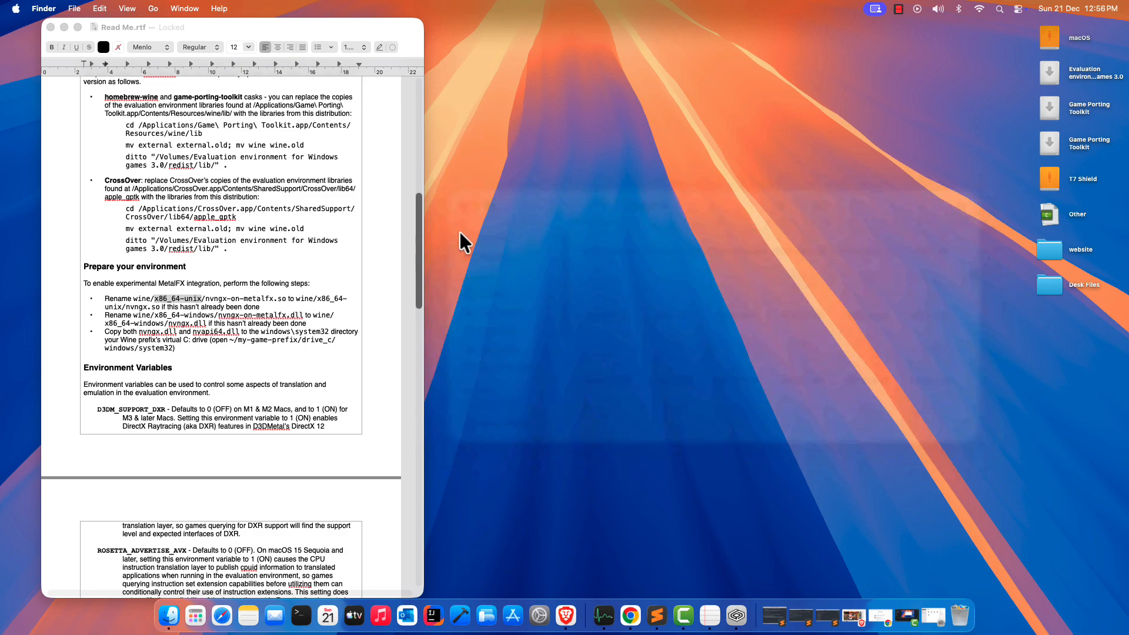
Highlight the MetalFX integration steps under Prepare your environment in the Read Me
click(114, 288)
drag(83, 283, 226, 350)
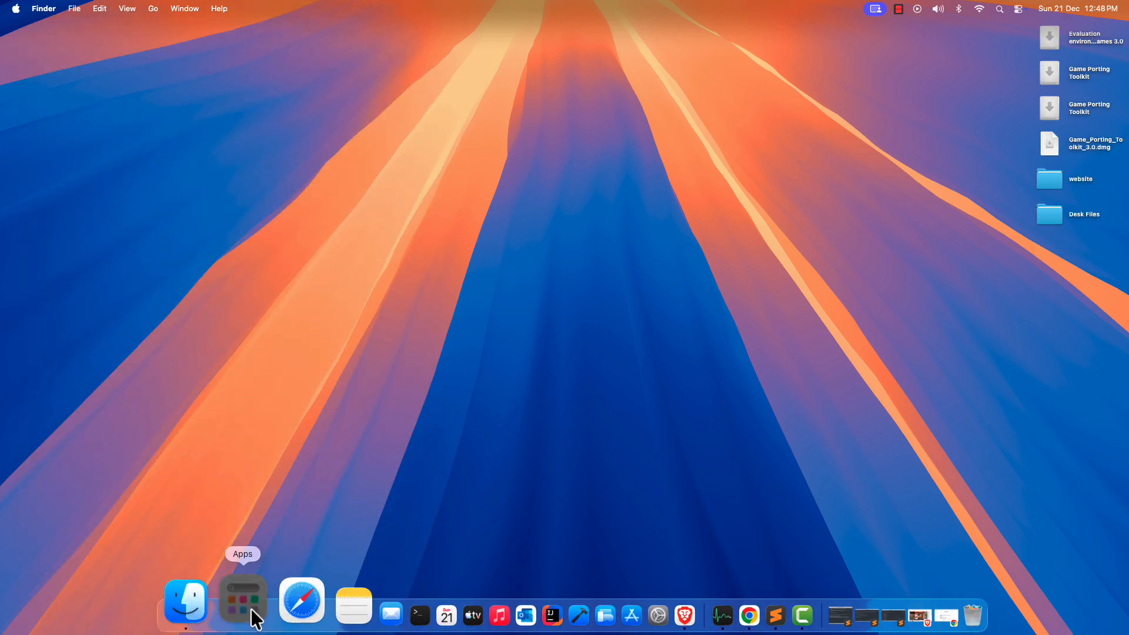
Launch CrossOver, continue with the trial and go to the Games bottle
click(250, 608)
click(409, 199)
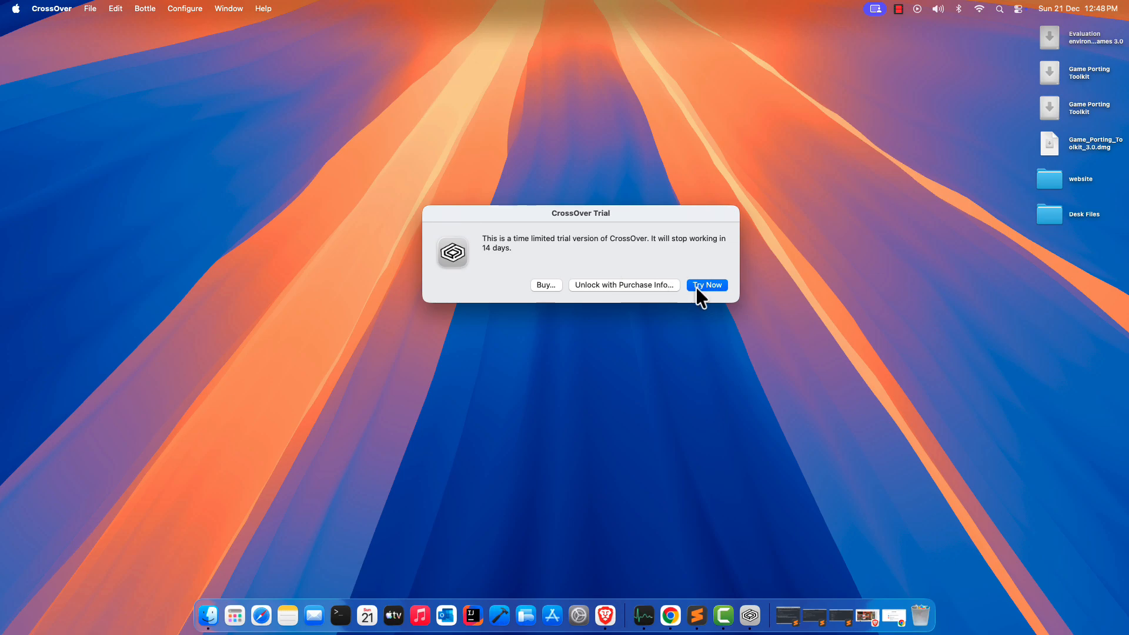
click(696, 287)
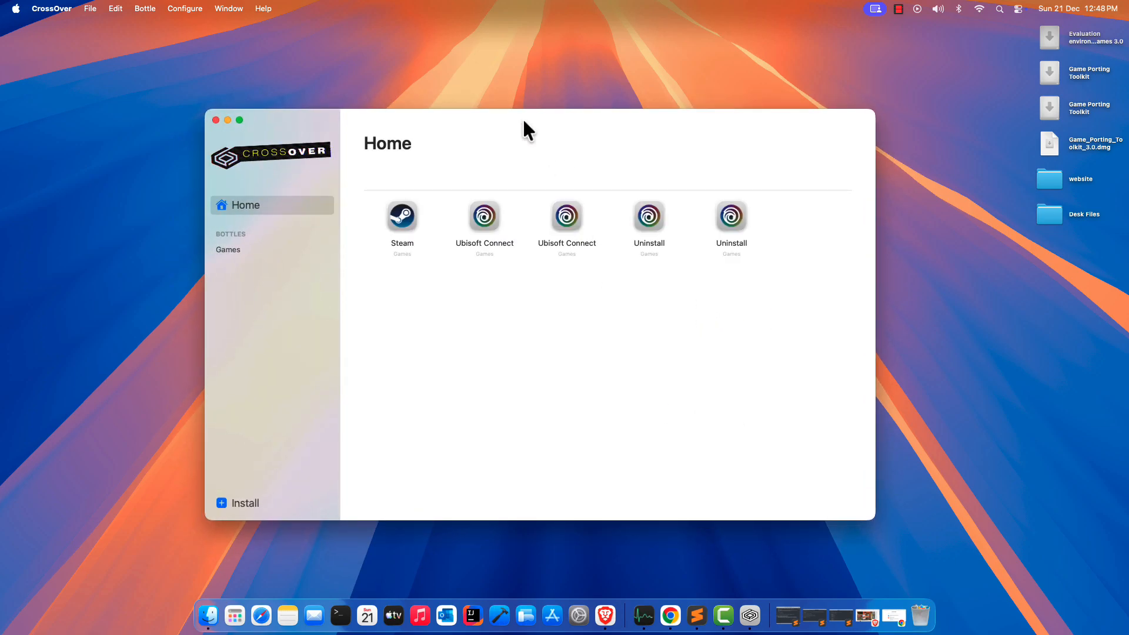
drag(524, 120, 539, 119)
click(290, 250)
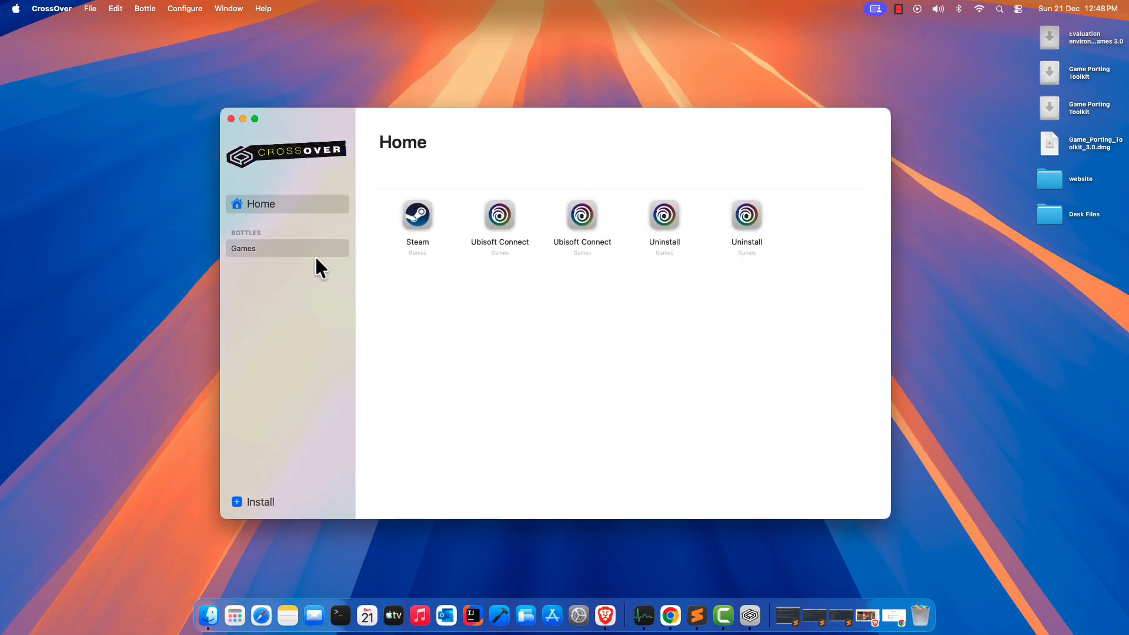
Start a Run Command for the Games bottle and add the environment variable MTL_HUD_ENABLED=1
click(799, 207)
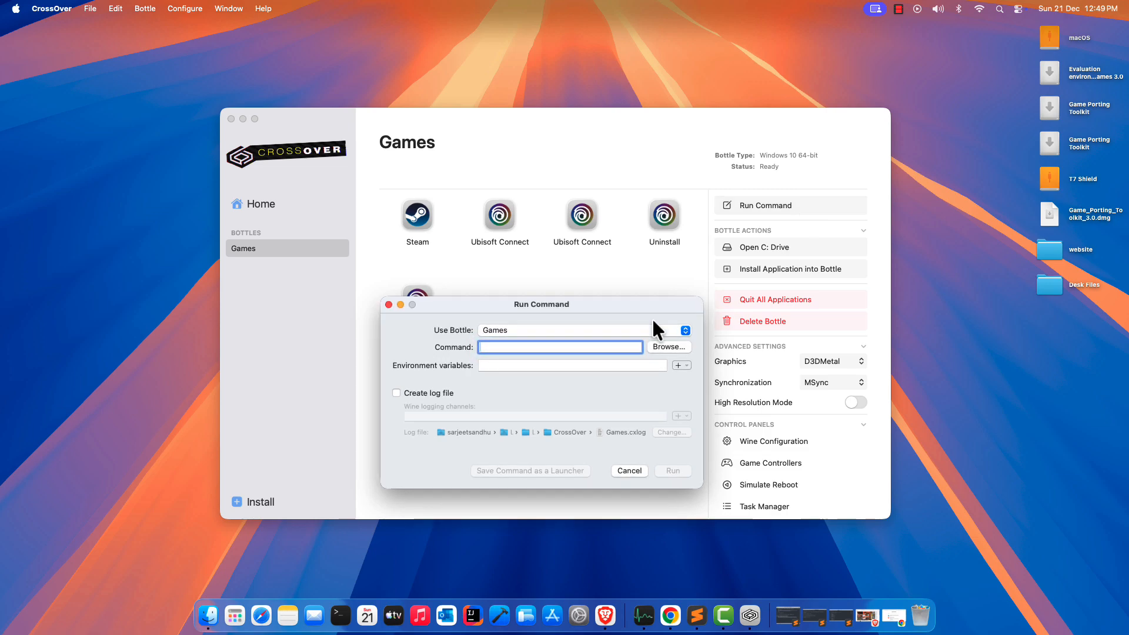
click(677, 365)
click(721, 382)
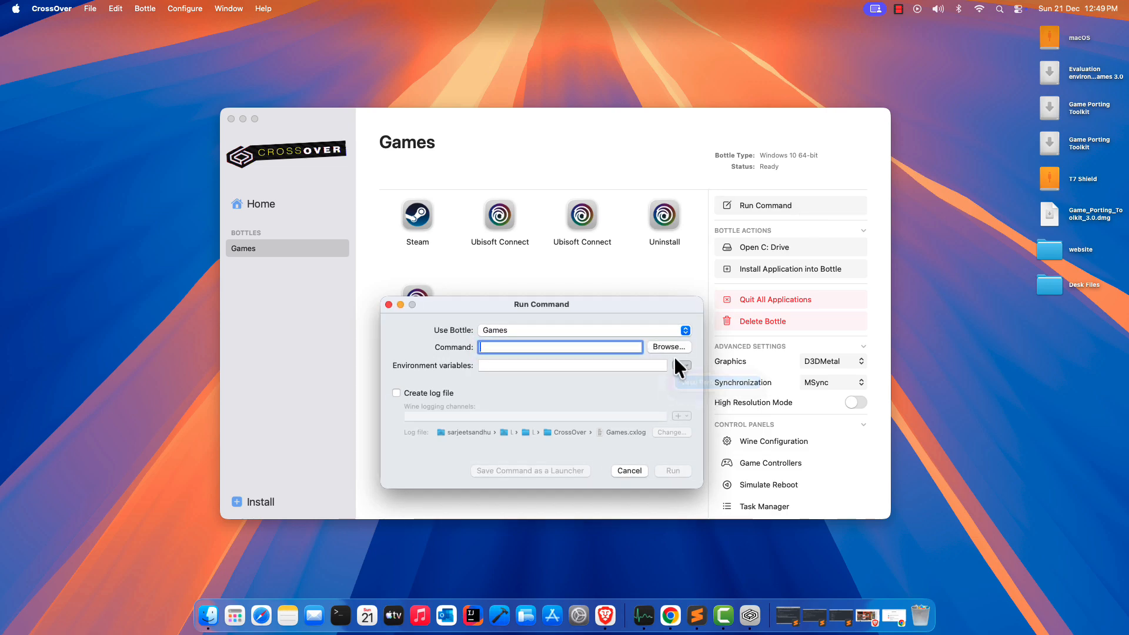
Choose HorizonZeroDawn.exe from the Horizon Zero Dawn folder on the T7 Shield drive as the command to run
click(669, 346)
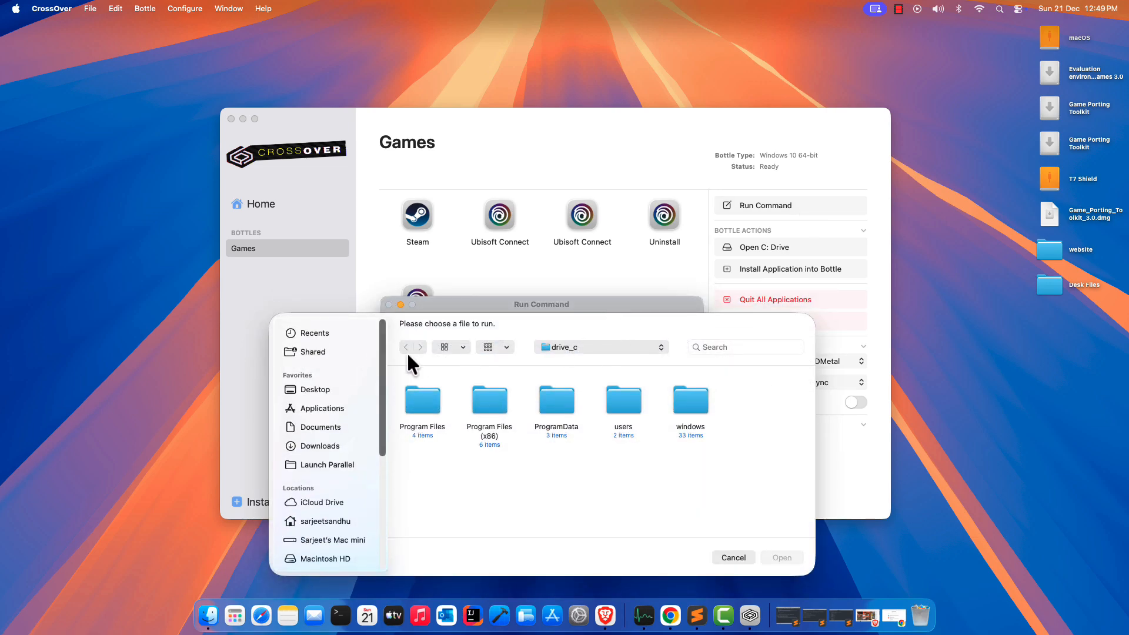
scroll(329, 480, down, 5)
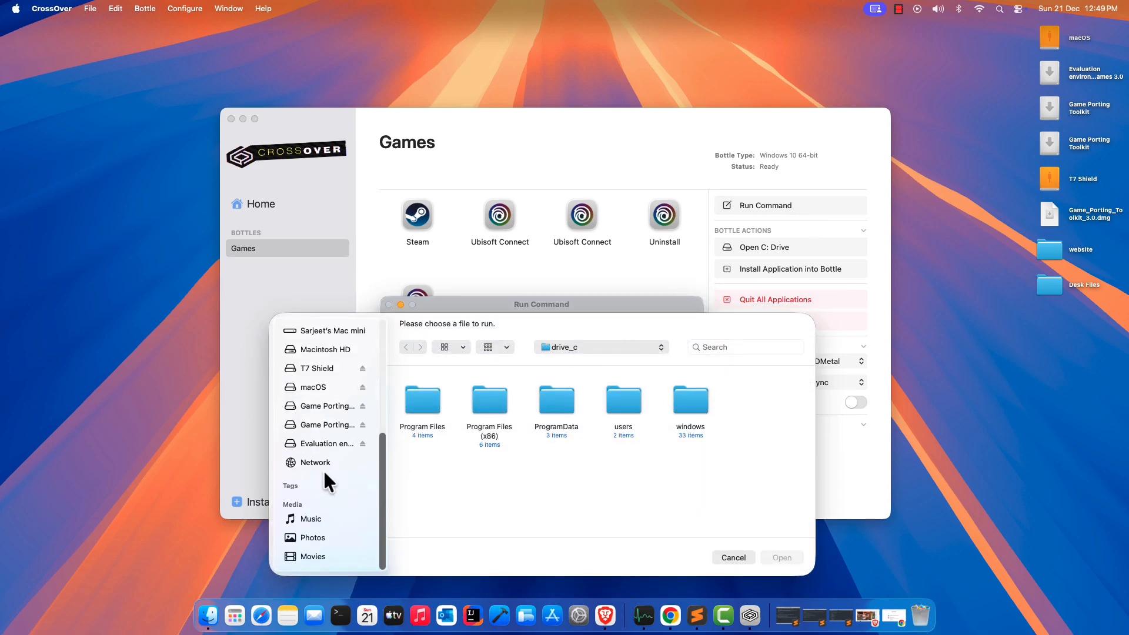
click(317, 370)
scroll(518, 470, down, 3)
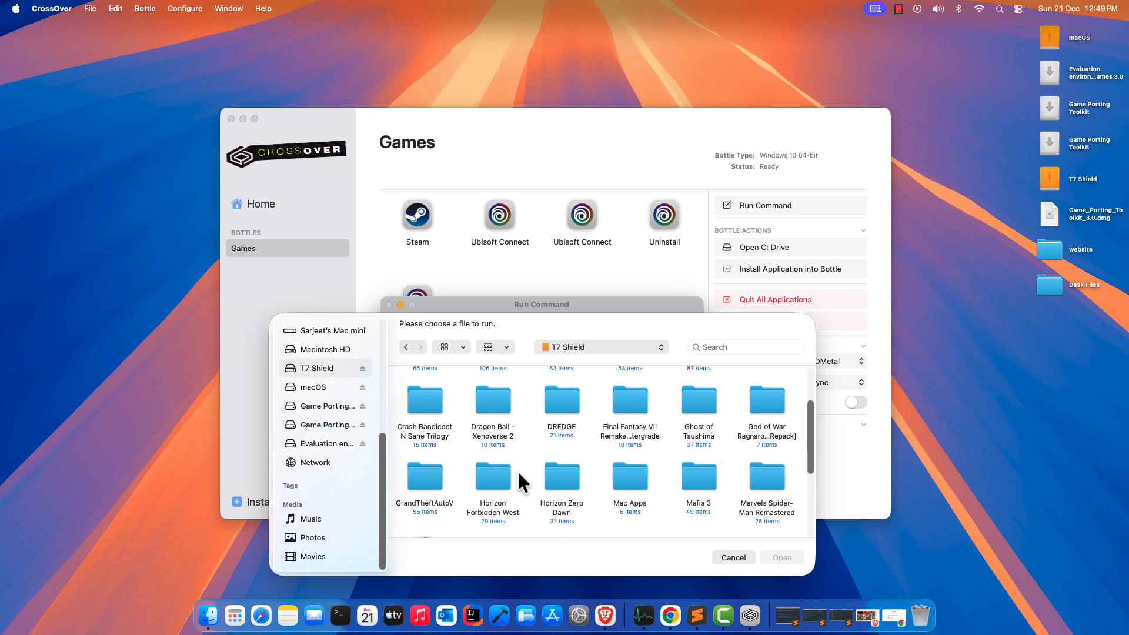
double_click(563, 476)
scroll(591, 442, down, 5)
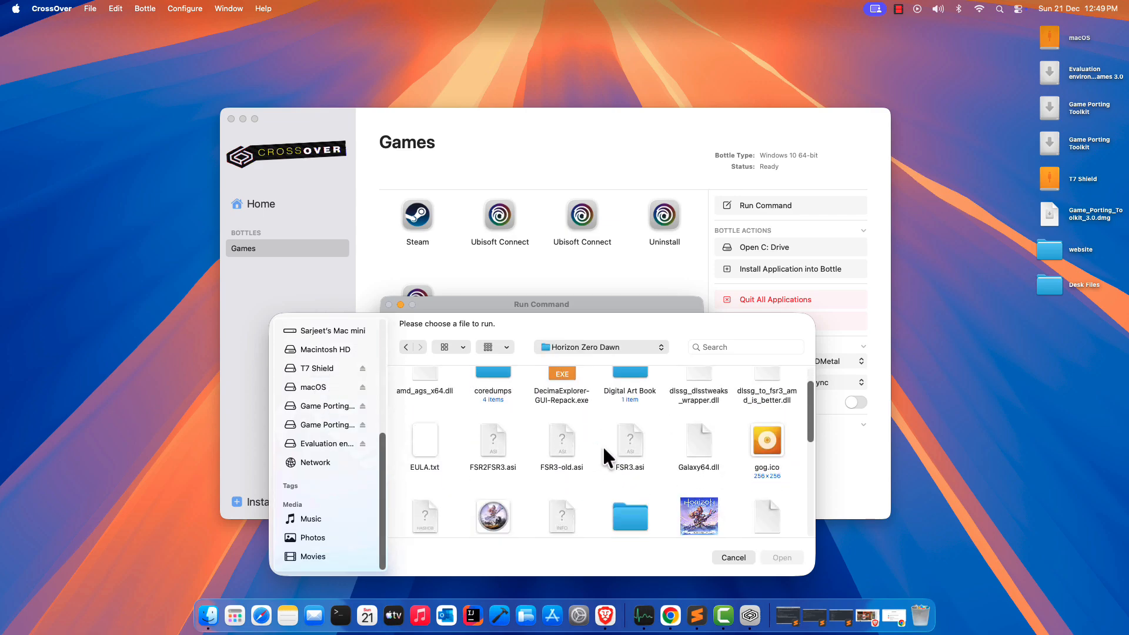
click(697, 439)
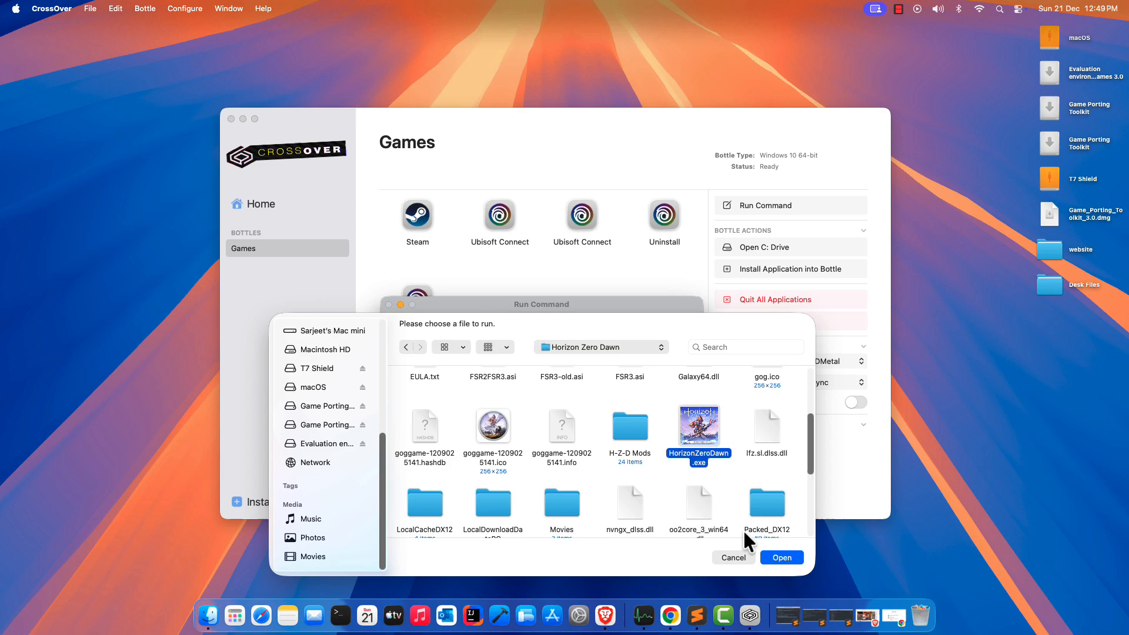
click(781, 557)
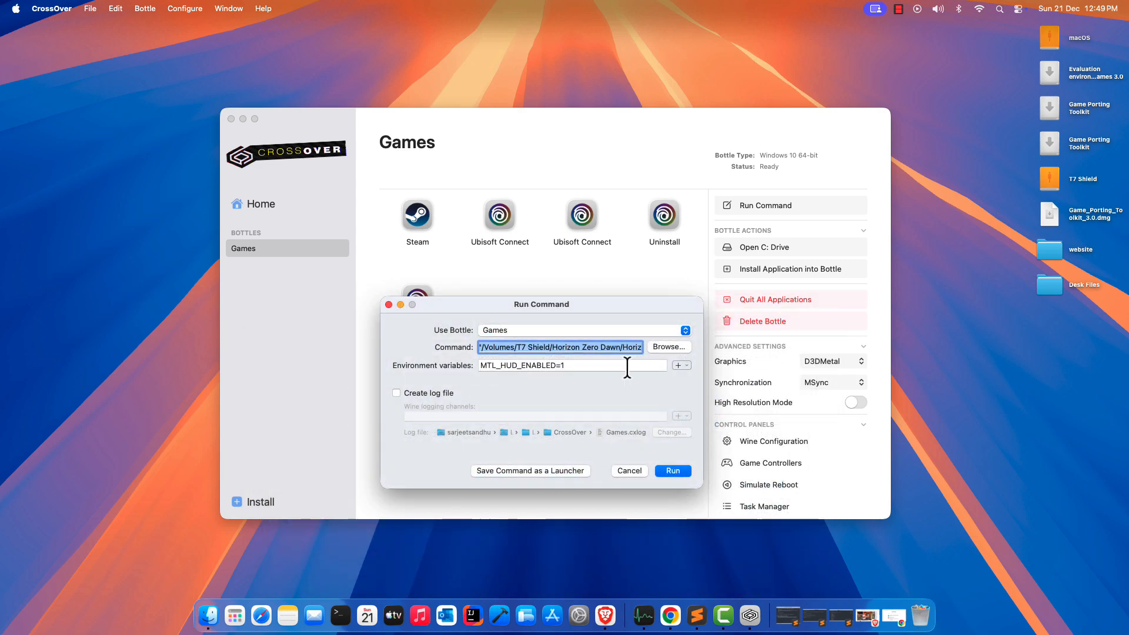
Run the command and choose English as the game's text language and its speech and movie language
click(673, 472)
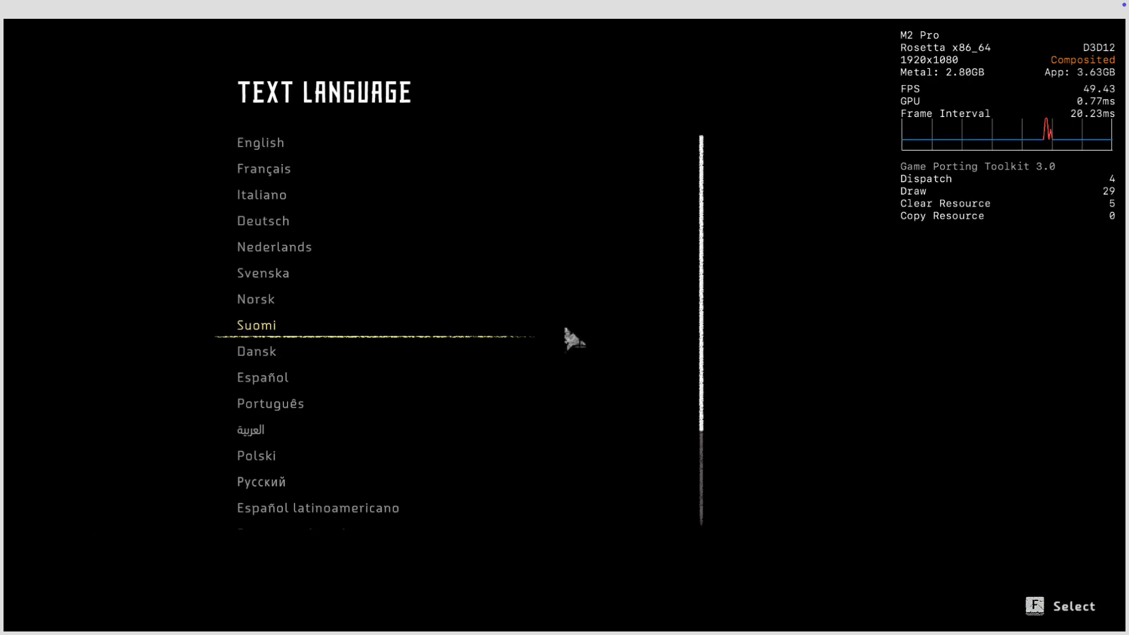
click(269, 154)
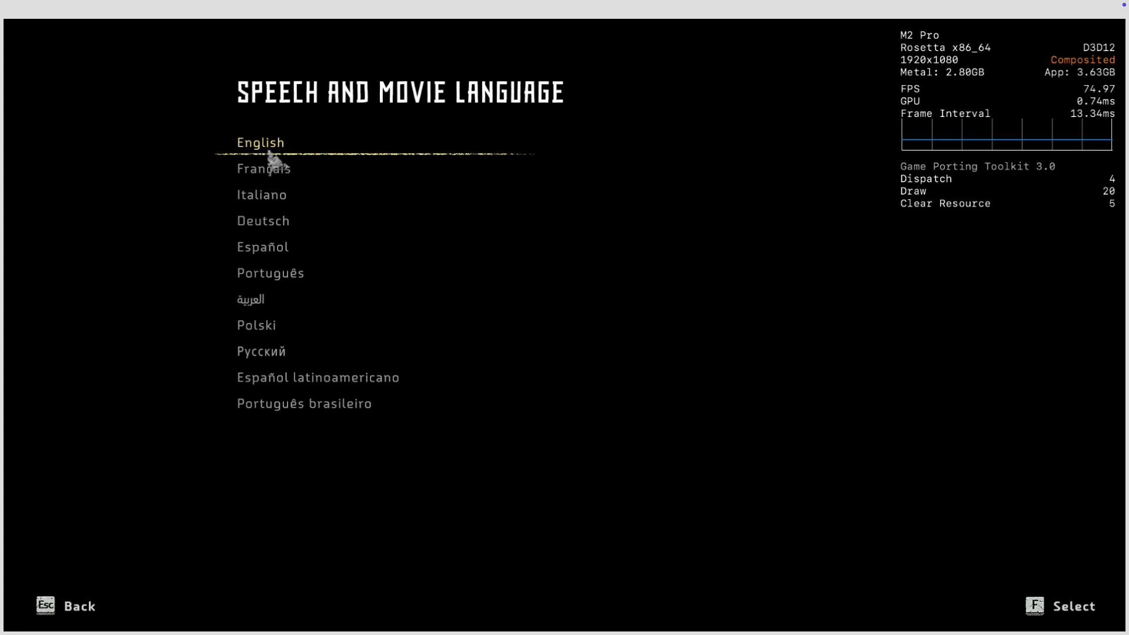
click(269, 154)
click(269, 154)
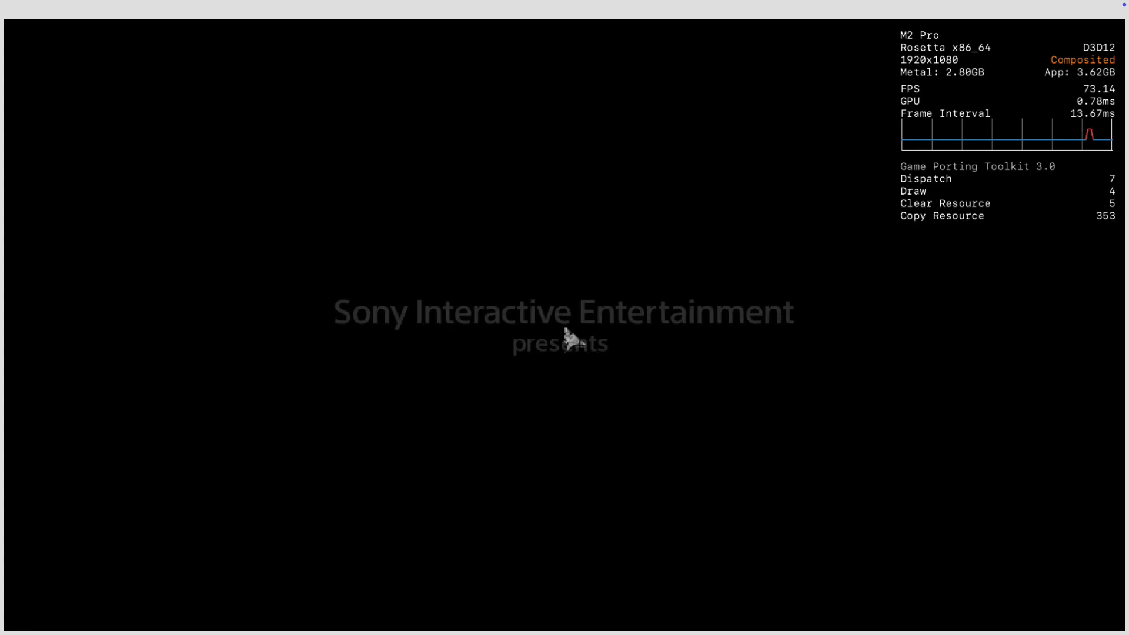